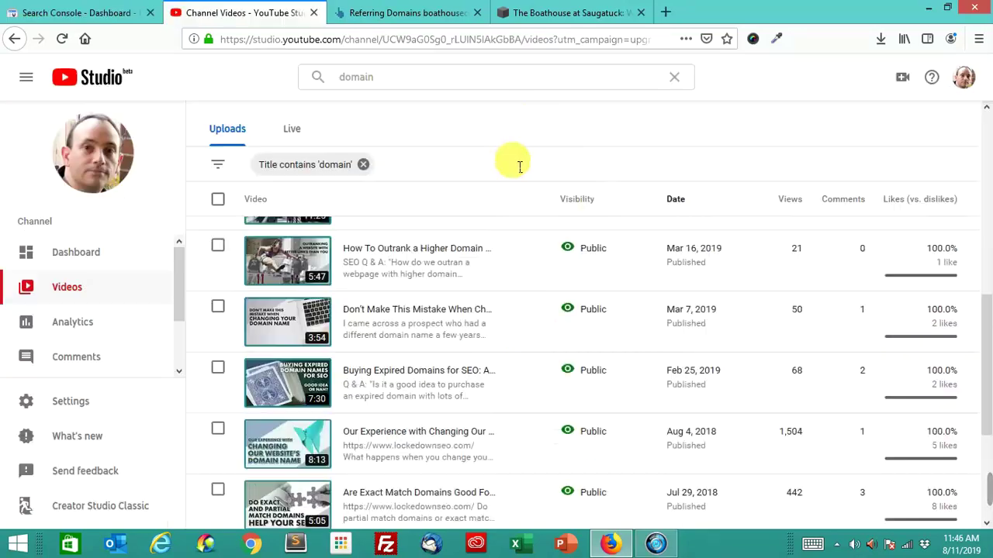
# - Look through the channel's uploads with "domain" in the title, and close YouTube Studio to return to Search Console
pyautogui.scroll(-5, 517, 162)
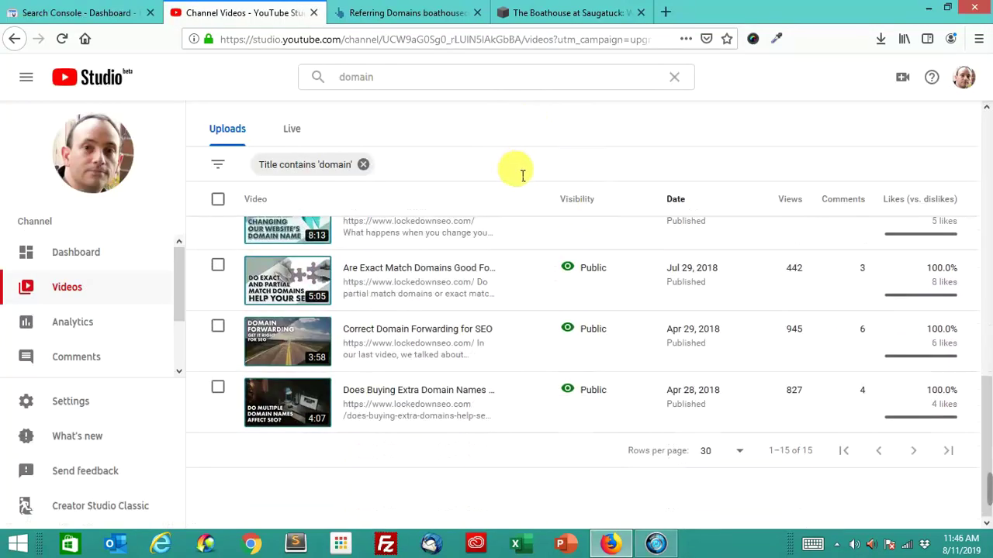
pyautogui.scroll(3, 536, 365)
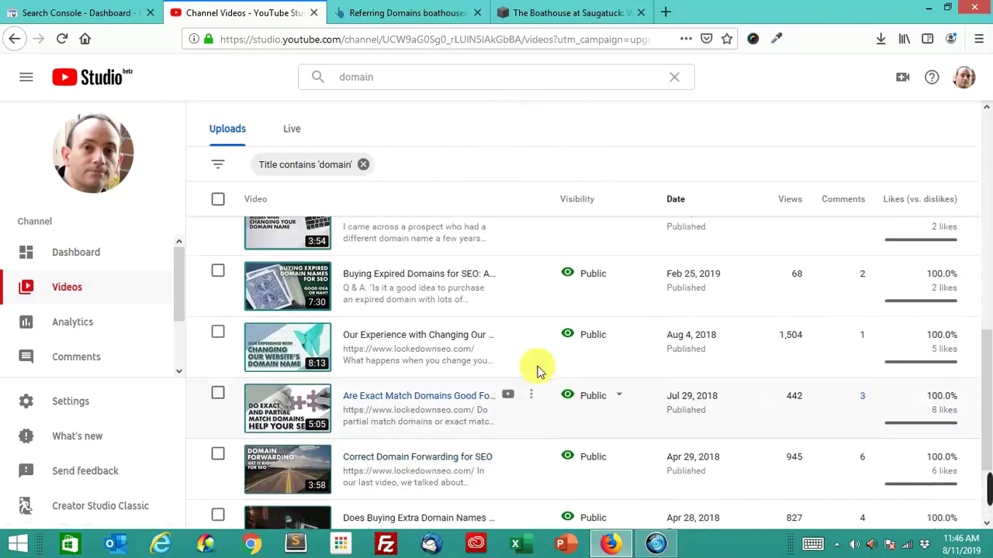
pyautogui.scroll(-1, 536, 370)
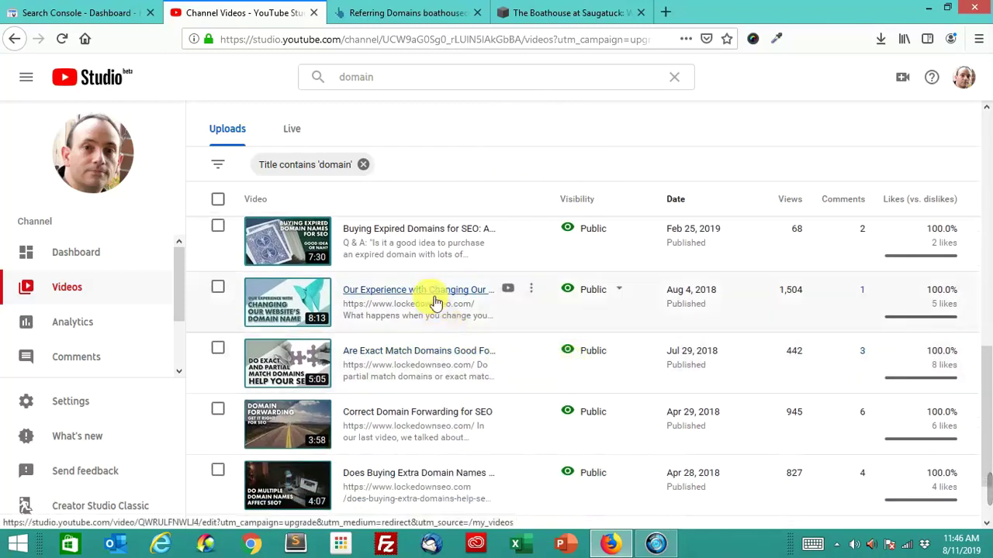
pyautogui.scroll(3, 543, 349)
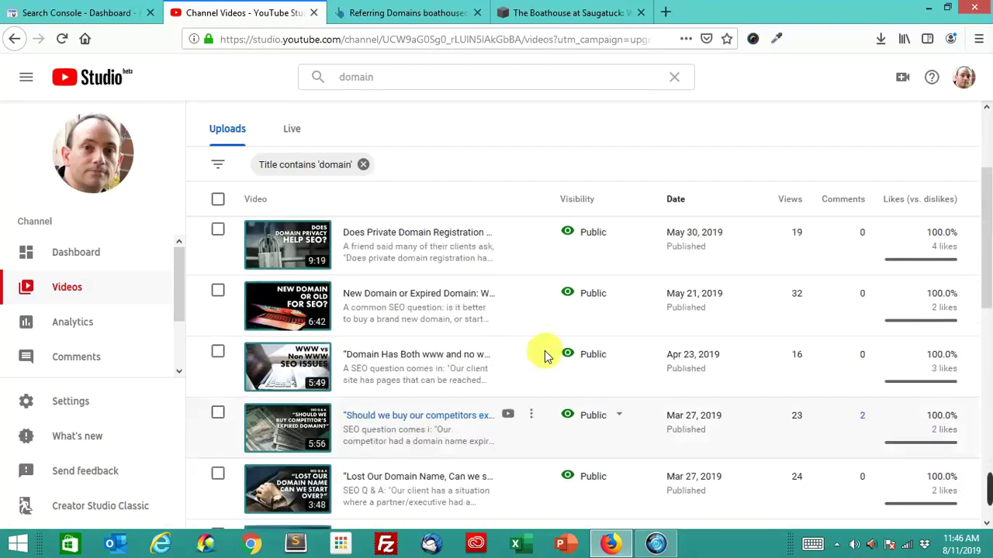
pyautogui.scroll(3, 543, 363)
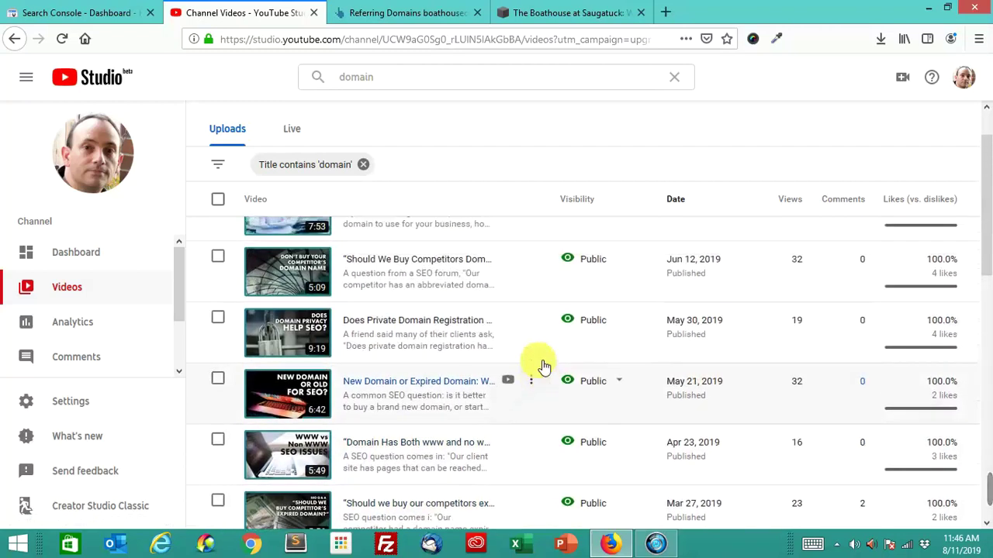
pyautogui.scroll(-3, 540, 365)
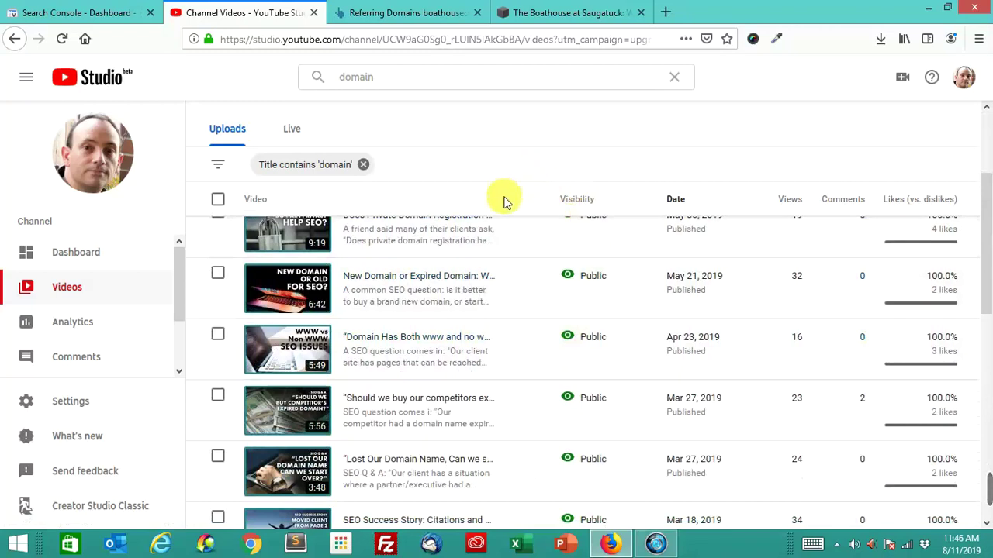
pyautogui.click(313, 13)
pyautogui.click(117, 12)
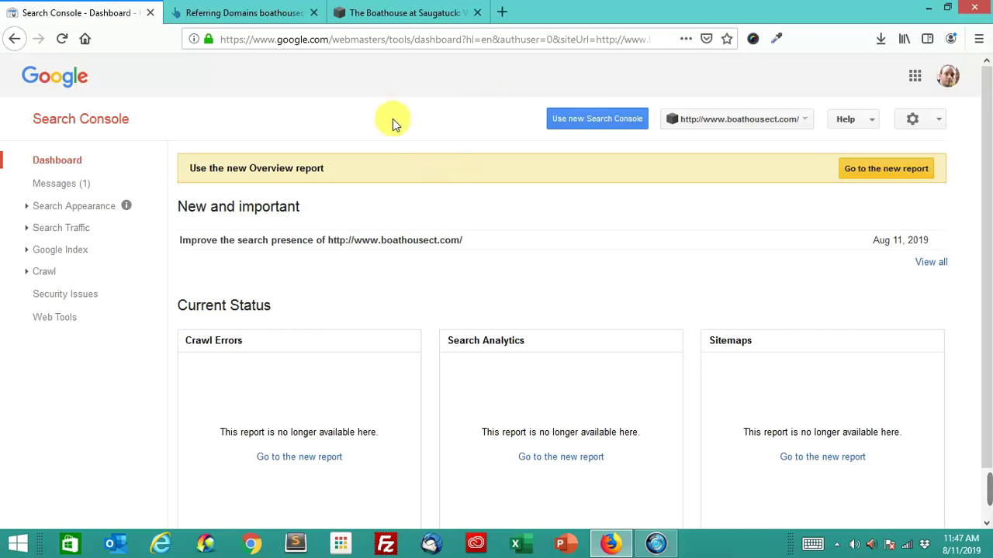
# - Examine the Boathouse at Saugatuck homepage, including the restaurant introduction text and the site's web address
pyautogui.click(426, 15)
pyautogui.scroll(1, 415, 155)
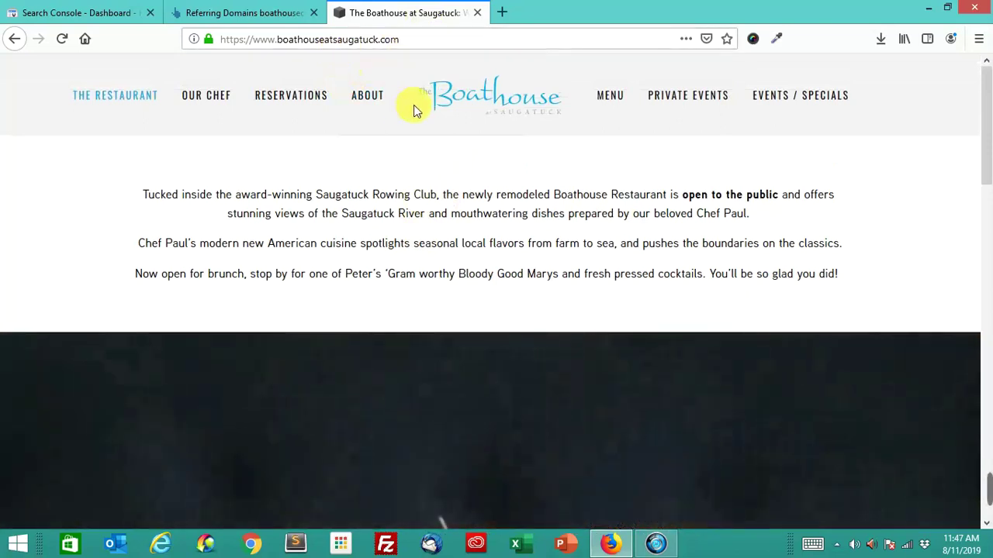
pyautogui.moveTo(390, 104)
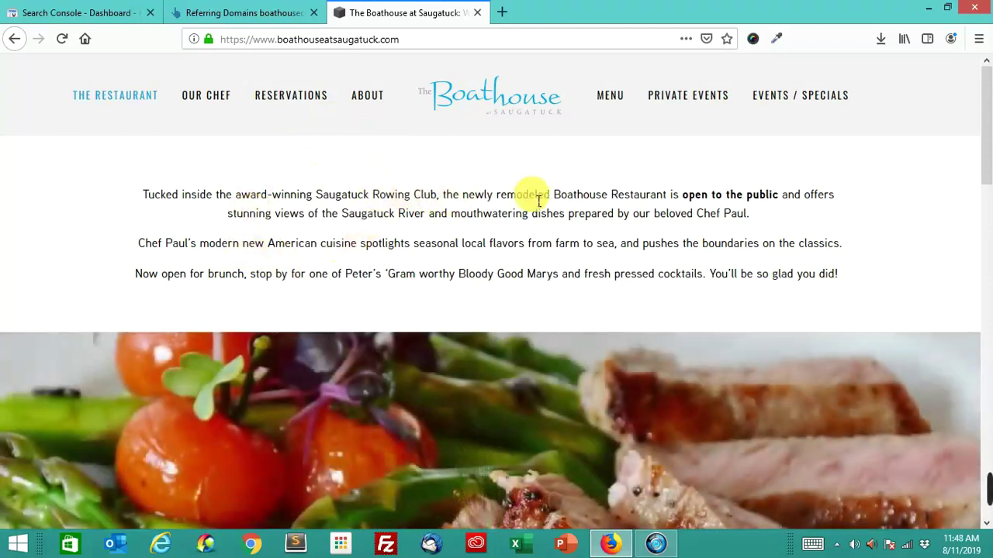
pyautogui.moveTo(554, 195); pyautogui.dragTo(781, 194)
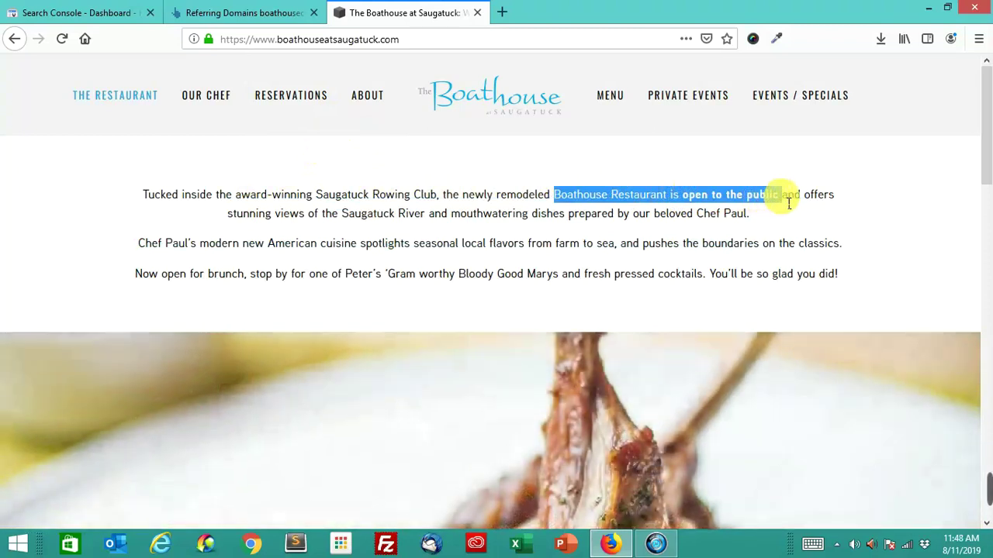
pyautogui.click(641, 166)
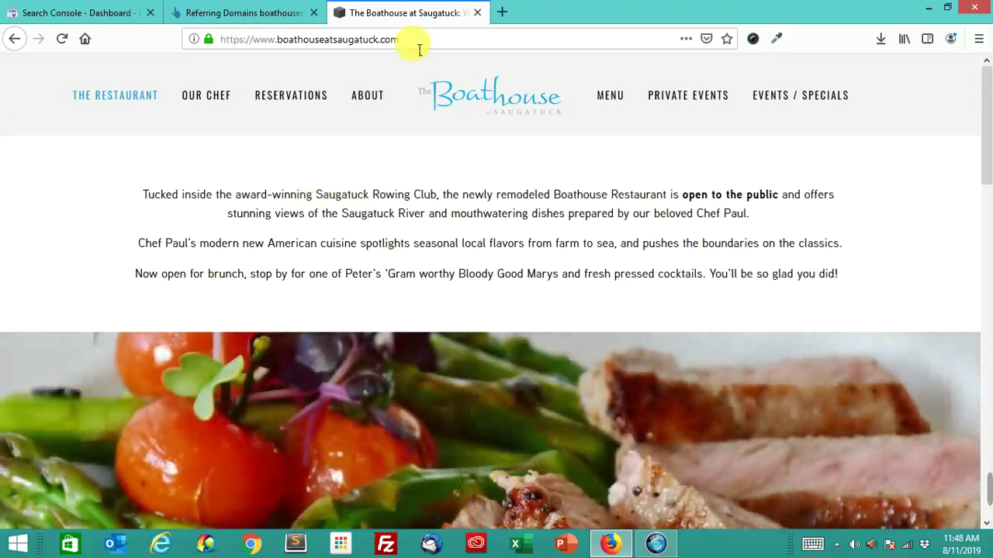
pyautogui.moveTo(411, 39); pyautogui.dragTo(209, 68)
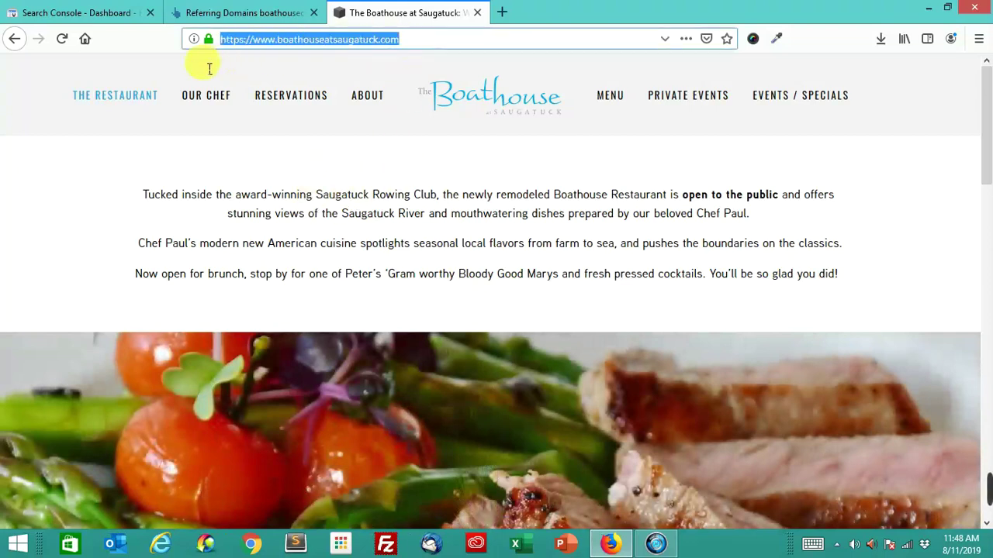
pyautogui.click(381, 175)
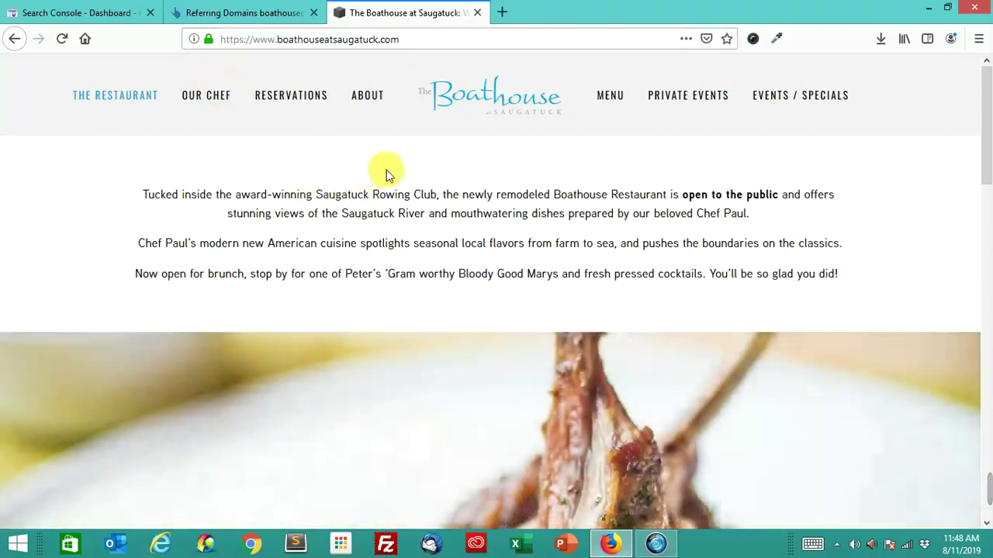
# - Switch to Ahrefs and examine the Referring Domains report for boathousect.com
pyautogui.click(276, 14)
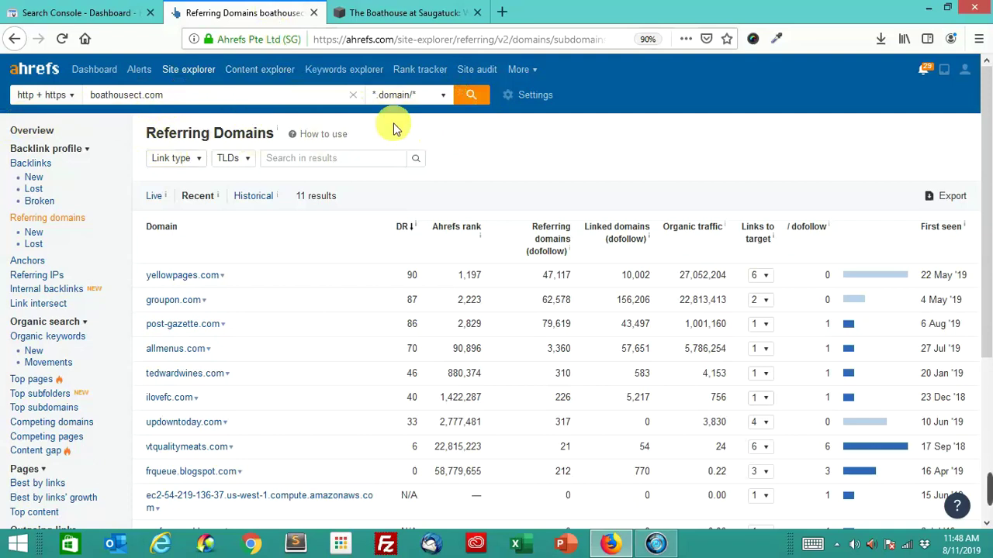
pyautogui.scroll(-1, 472, 148)
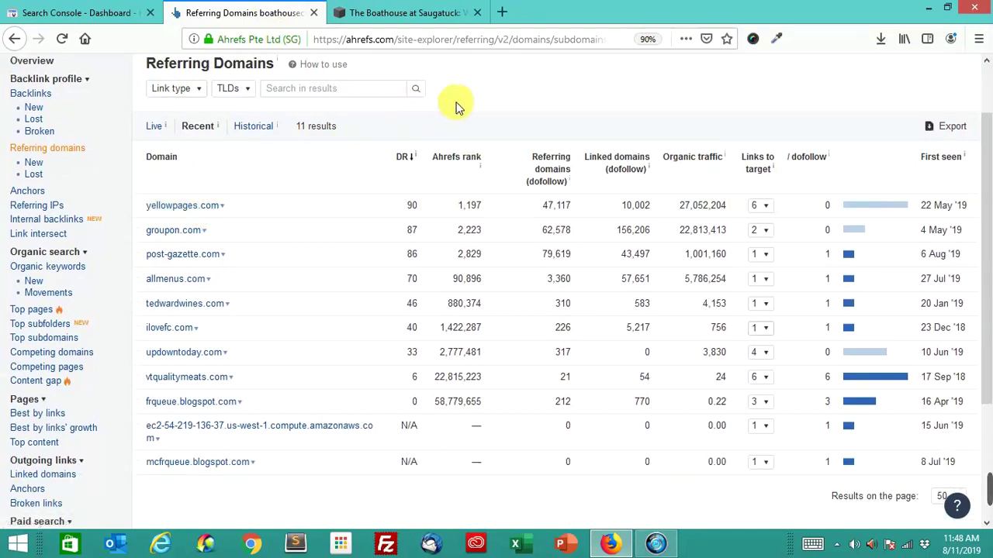
pyautogui.scroll(1, 456, 107)
# - Open the boathousect.com address from the Ahrefs site explorer in a new browser tab and view it
pyautogui.click(97, 106)
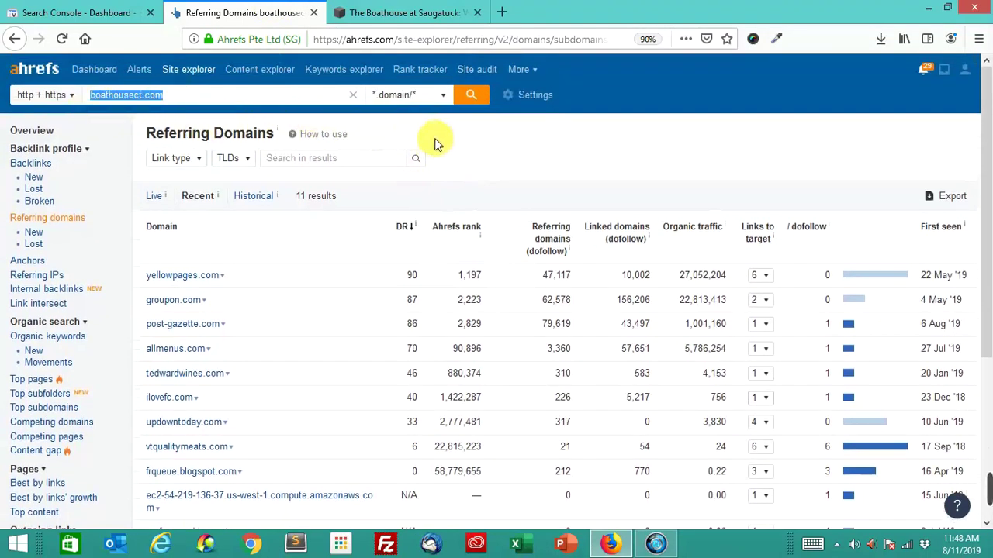
pyautogui.rightClick(188, 96)
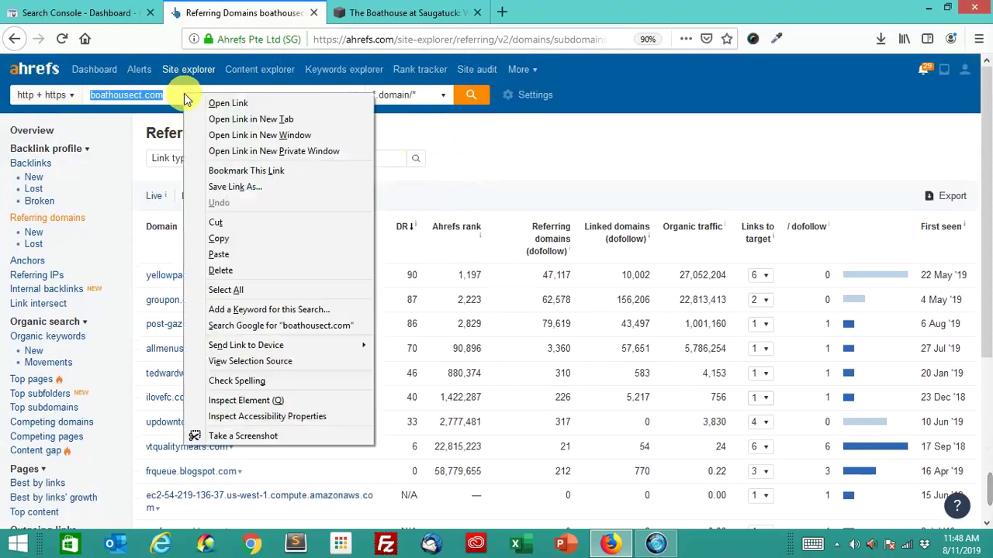
pyautogui.click(233, 119)
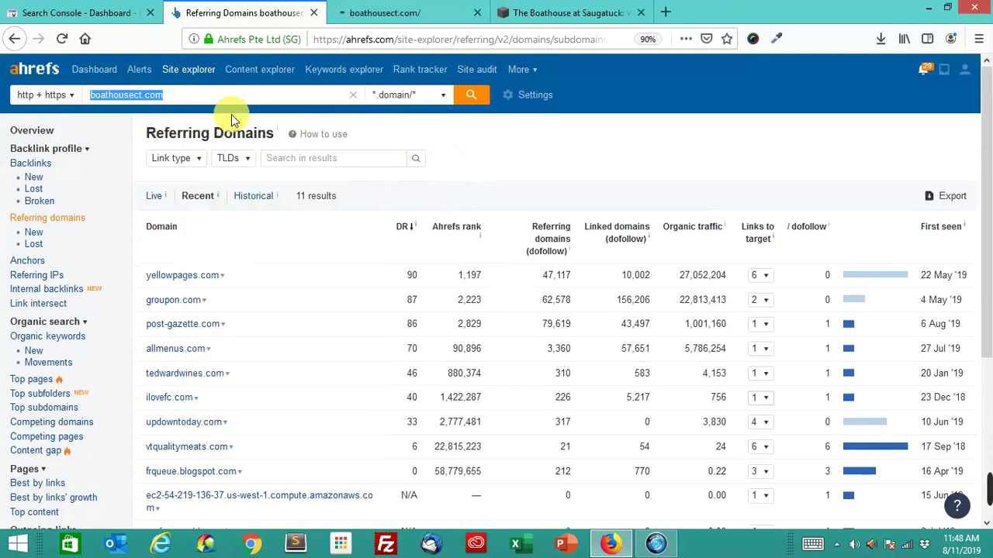
pyautogui.click(409, 21)
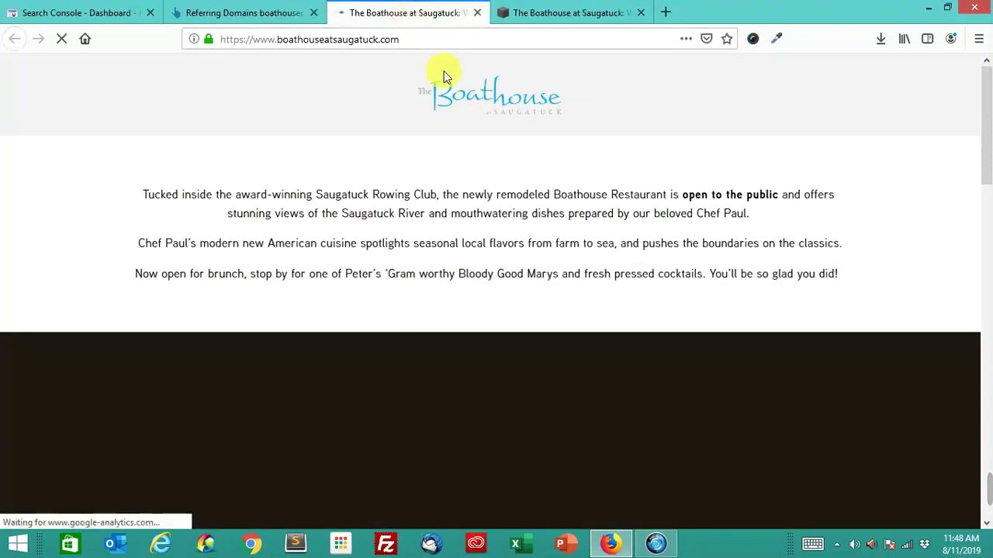
# - Load boathousect.com in the new tab to test its redirect, and close the duplicate Boathouse at Saugatuck tab
pyautogui.click(397, 43)
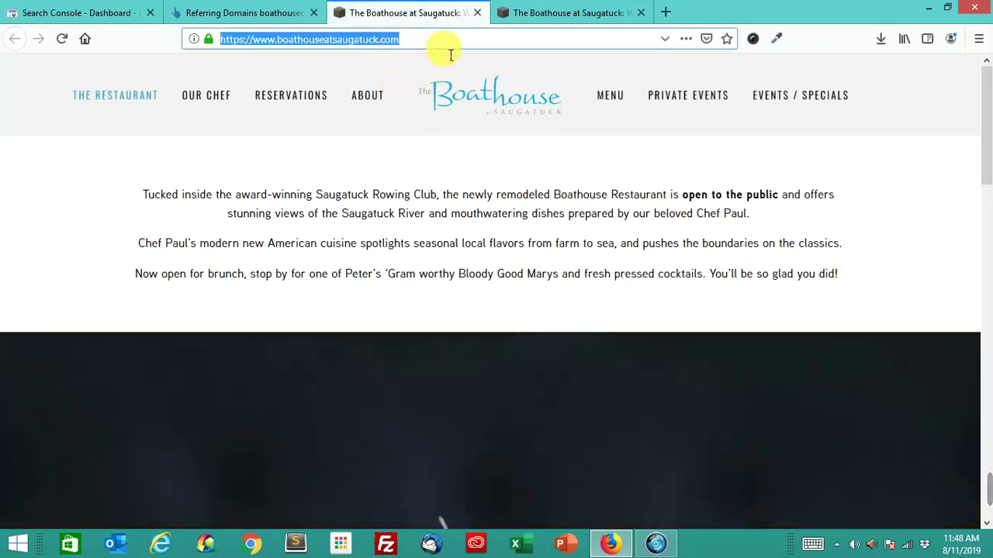
pyautogui.write('boathouse')
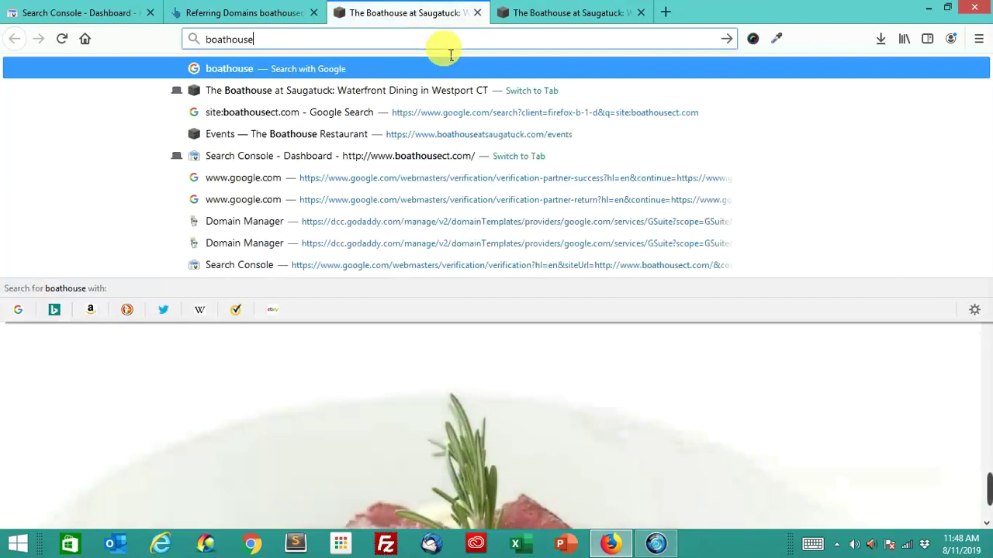
pyautogui.write('ct.com')
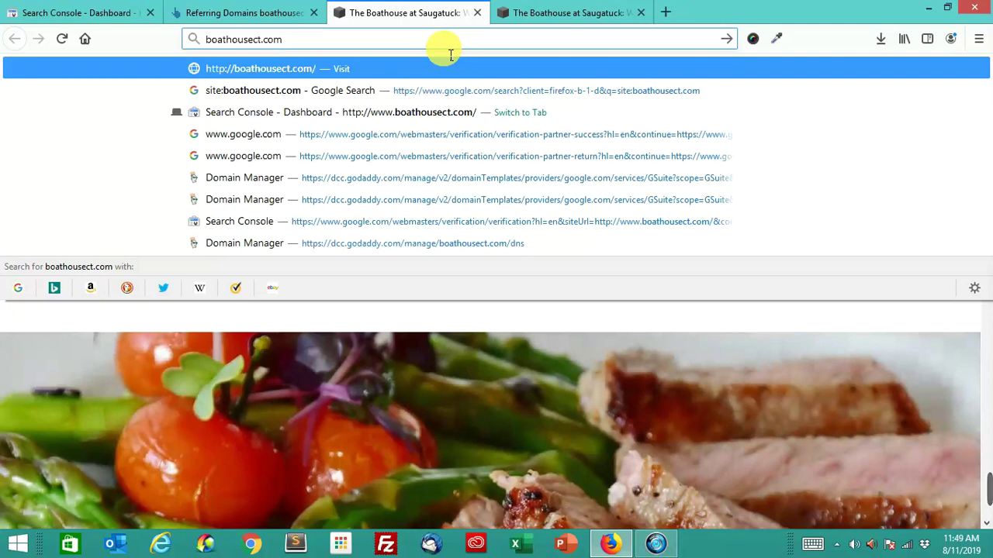
pyautogui.press('Return')
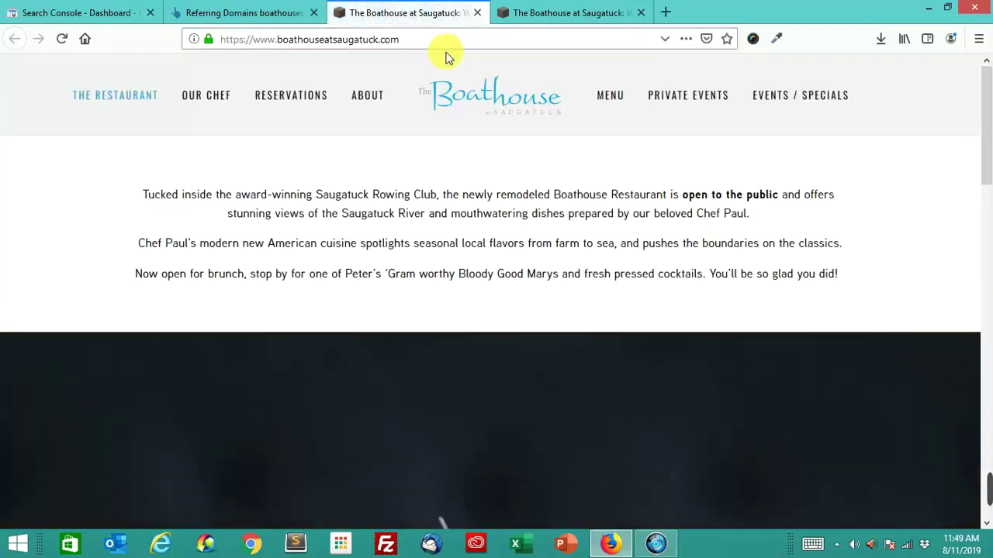
pyautogui.click(639, 13)
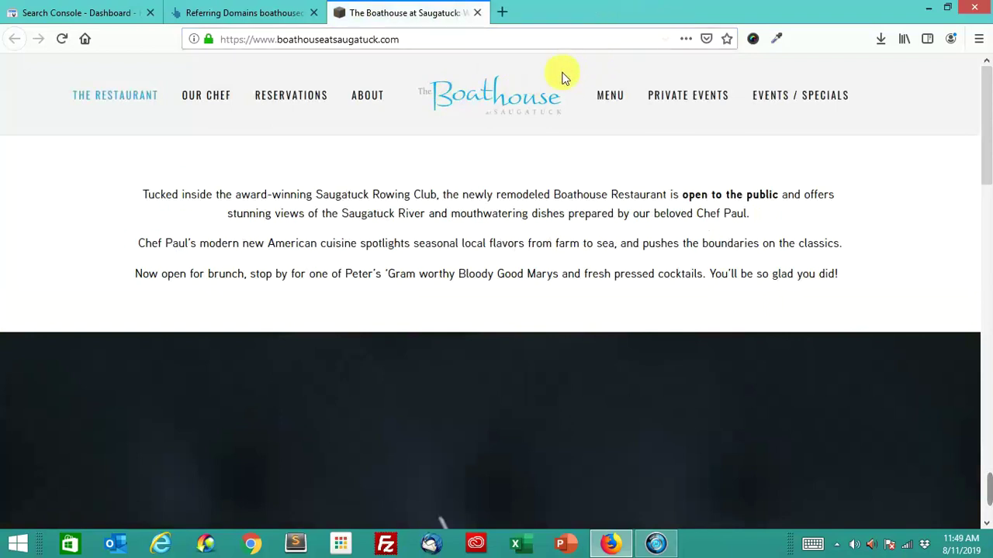
# - Review the domains linking to boathousect.com in Ahrefs, from groupon.com down to updowntoday.com, and recheck the Boathouse restaurant homepage
pyautogui.click(271, 14)
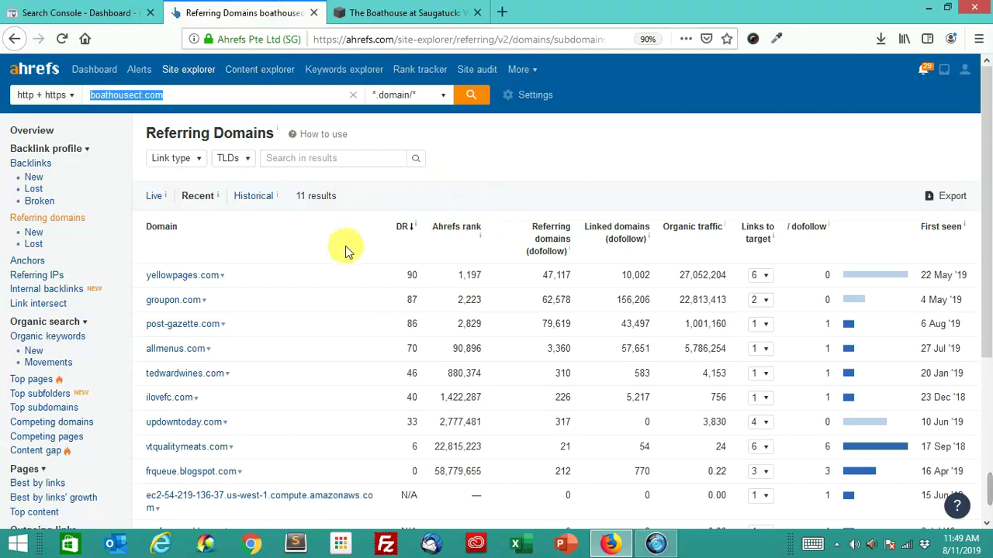
pyautogui.click(414, 132)
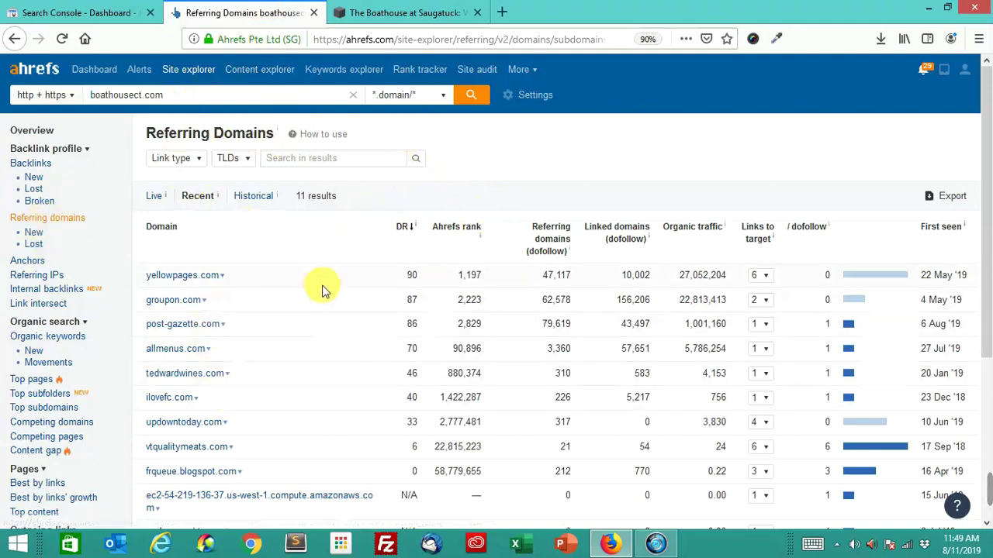
pyautogui.scroll(-2, 324, 288)
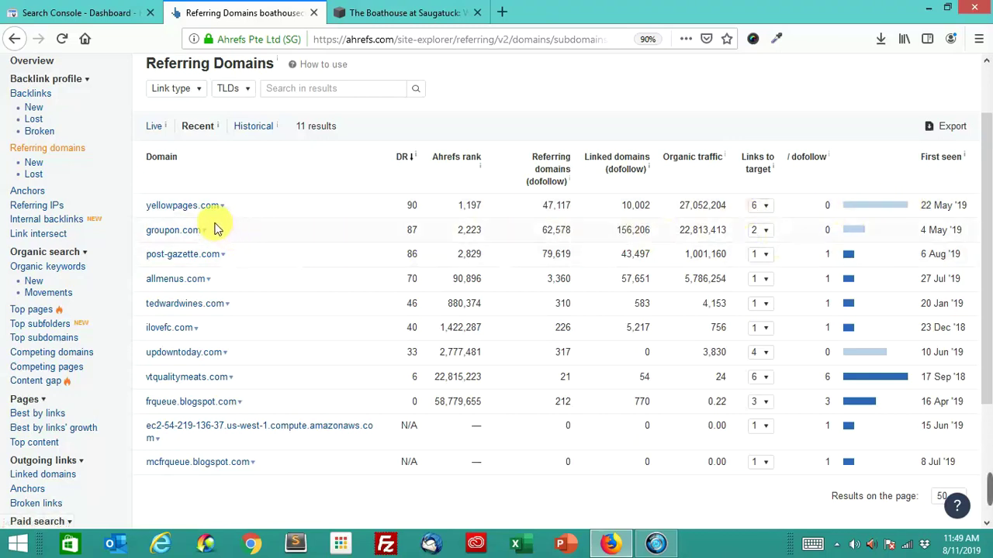
pyautogui.moveTo(203, 231); pyautogui.dragTo(152, 214)
pyautogui.click(501, 125)
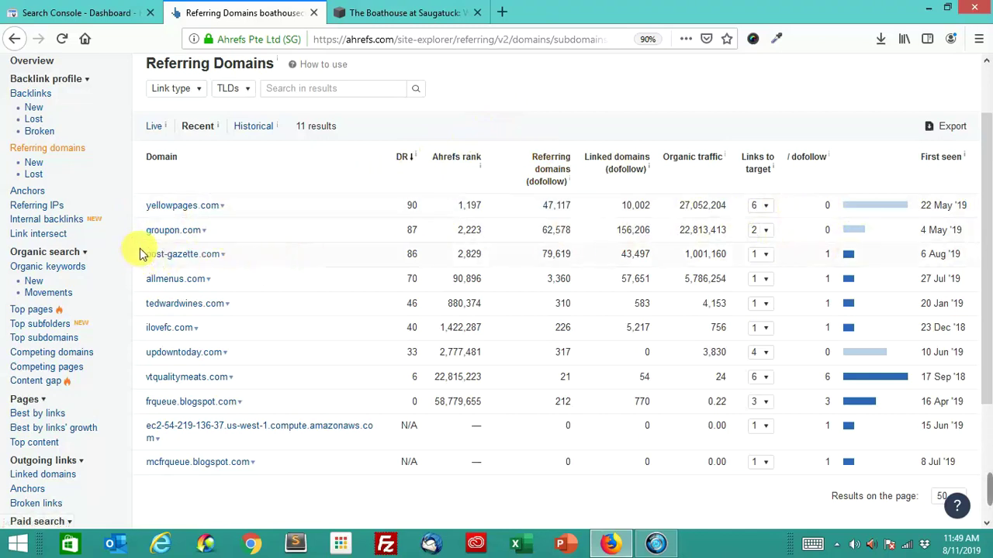
pyautogui.moveTo(140, 254); pyautogui.dragTo(223, 353)
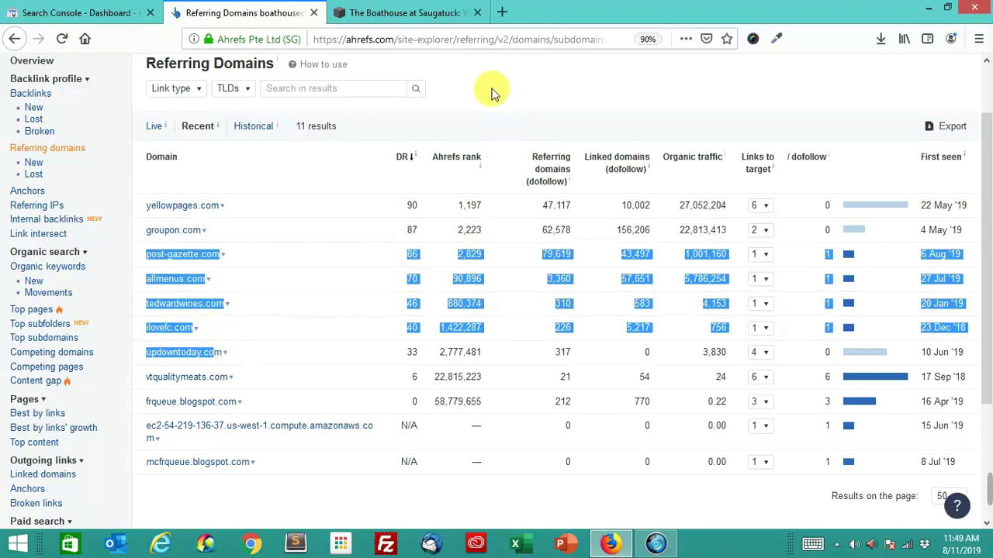
pyautogui.click(491, 93)
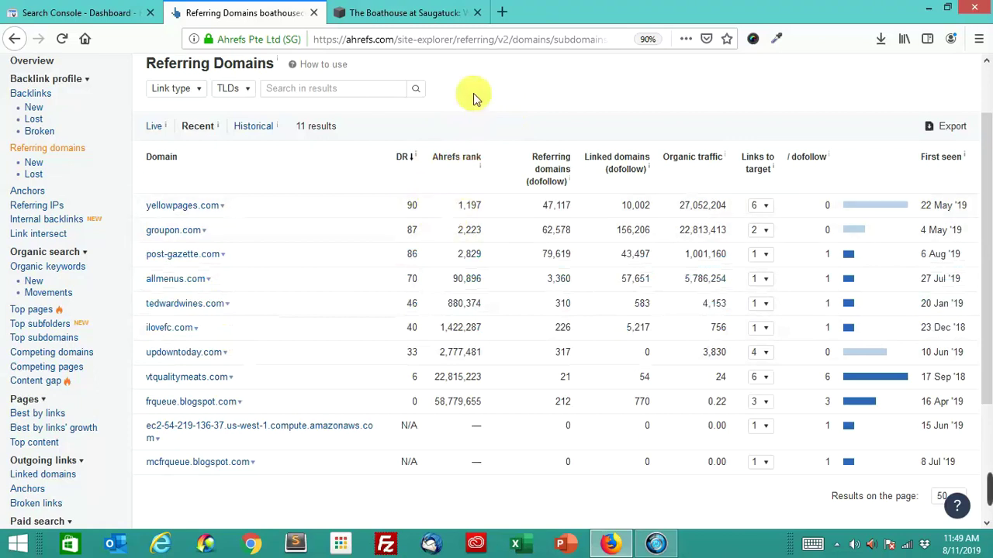
pyautogui.click(432, 12)
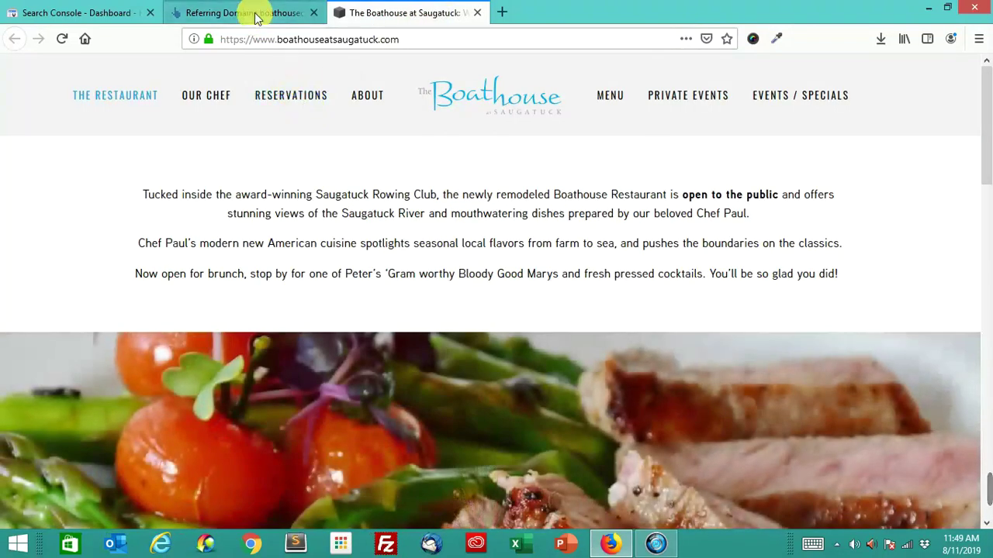
pyautogui.click(255, 13)
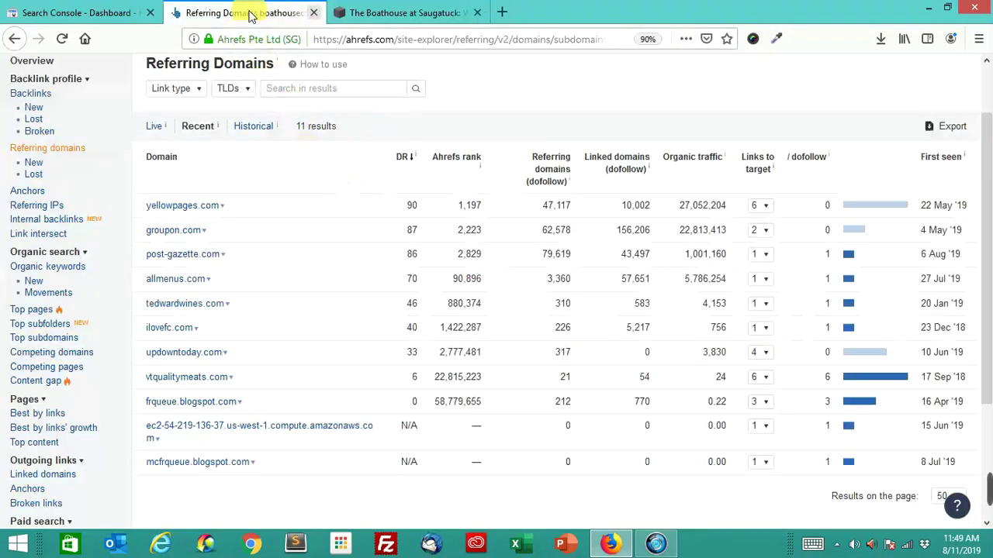
# - In Search Console for boathousect.com, view the site settings options and locate Change of Address without opening it
pyautogui.click(98, 13)
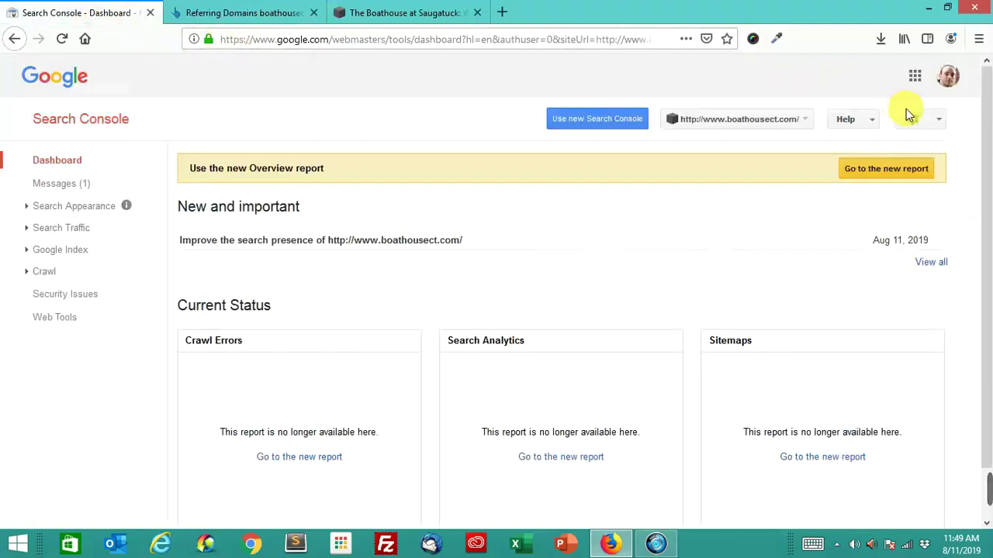
pyautogui.click(931, 122)
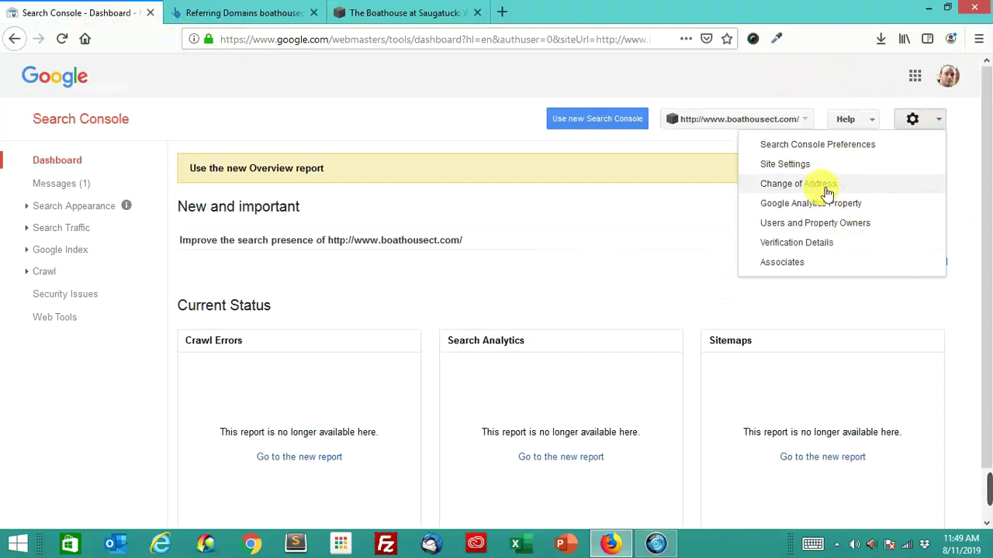
pyautogui.click(551, 195)
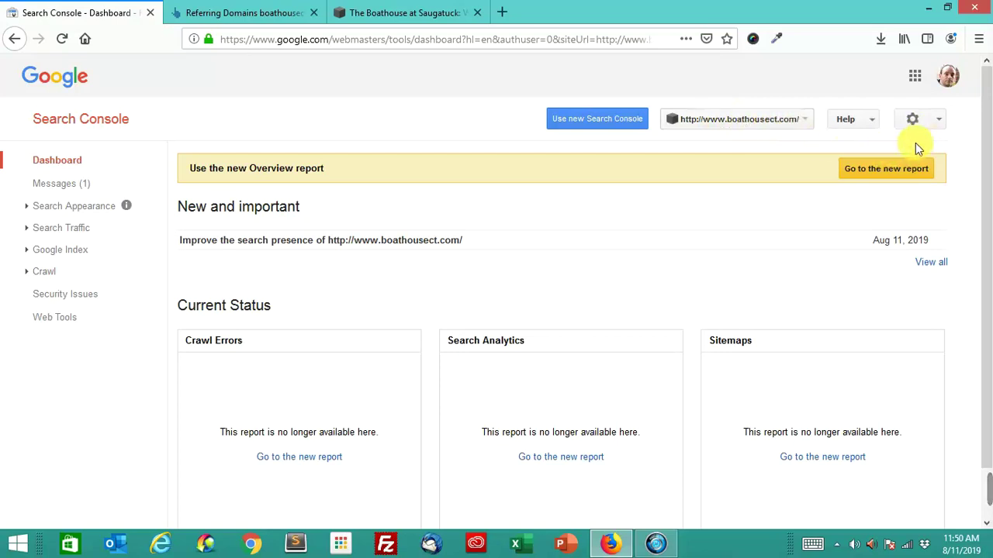
pyautogui.click(938, 124)
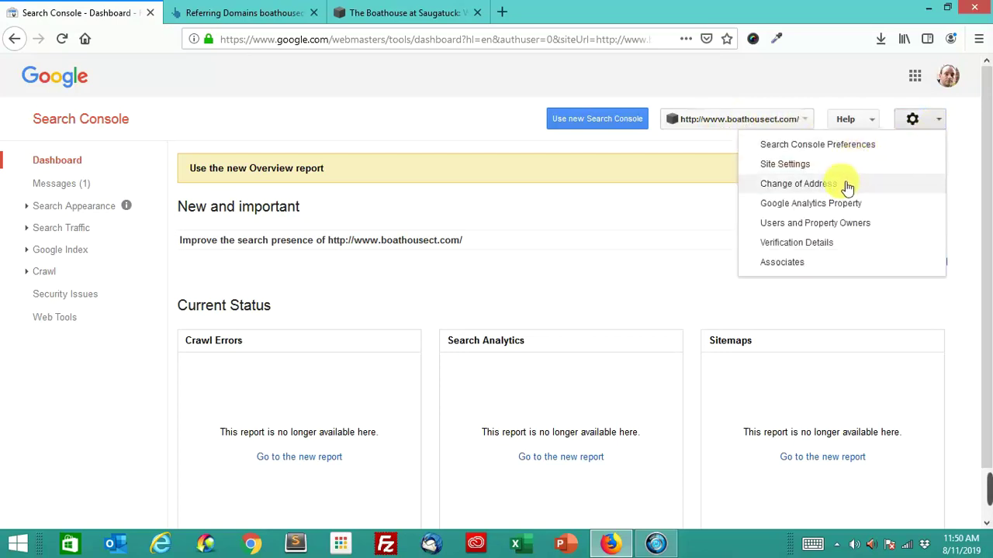
pyautogui.click(903, 98)
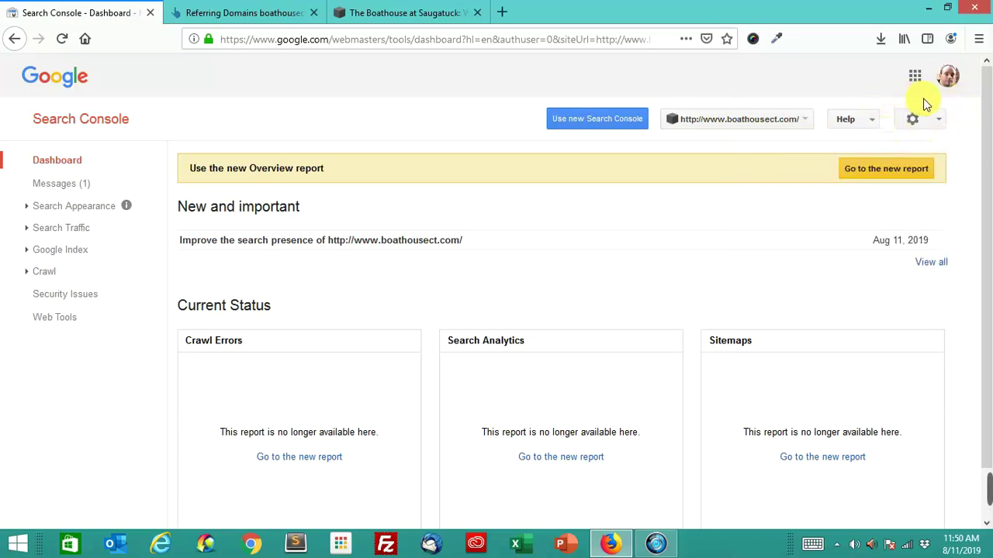
pyautogui.click(941, 121)
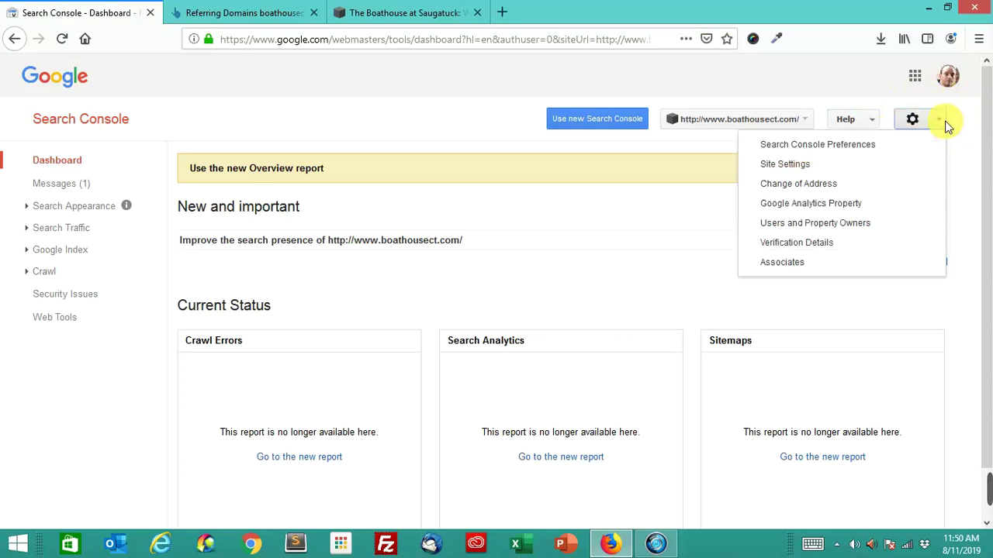
pyautogui.click(849, 187)
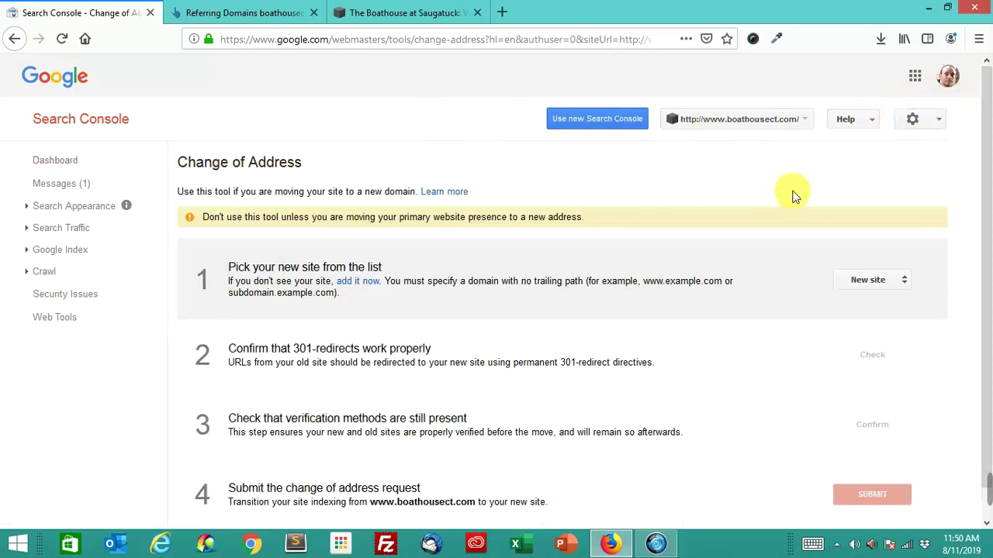
pyautogui.click(869, 280)
pyautogui.click(861, 295)
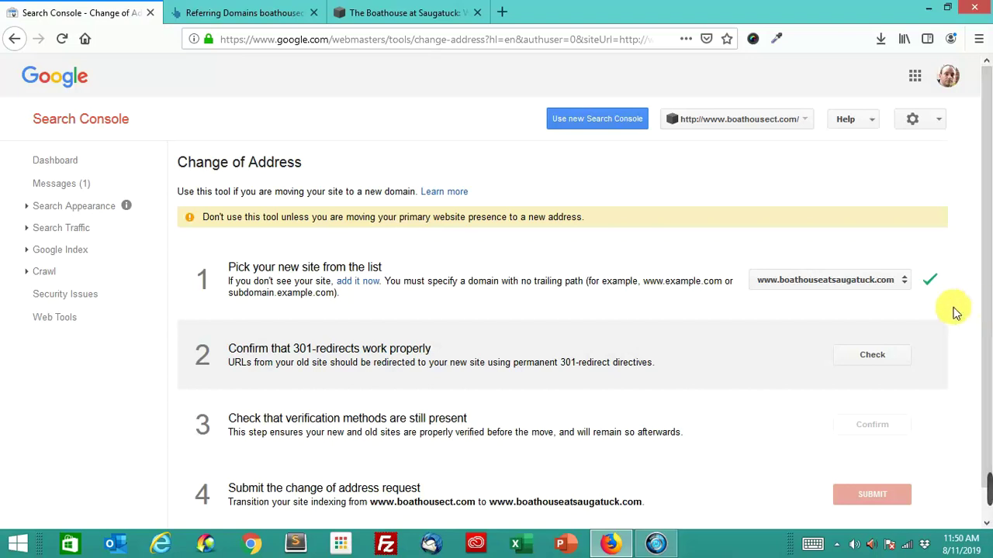
# - Run the 301-redirect check for the move and follow Fetch as Google to the new Search Console
pyautogui.scroll(-1, 969, 308)
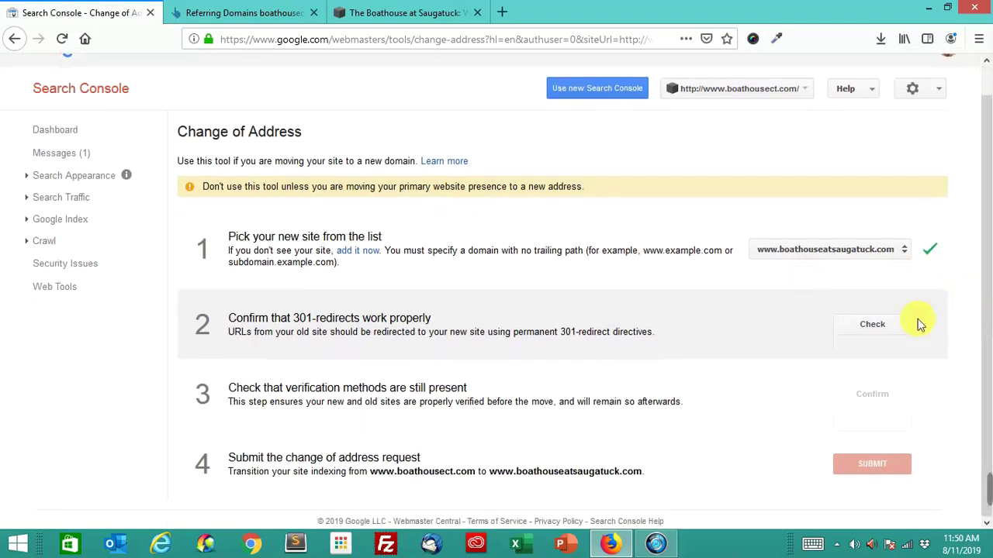
pyautogui.click(878, 327)
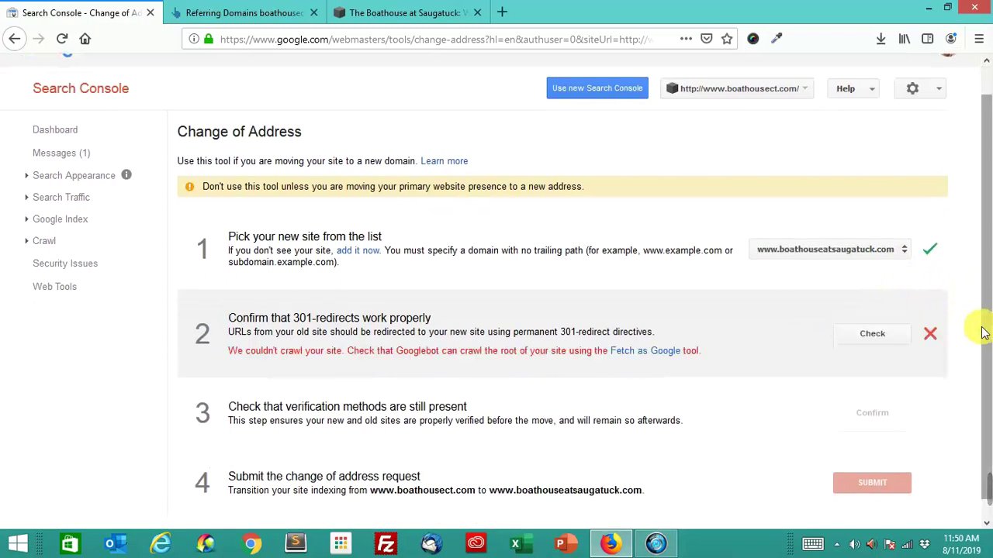
pyautogui.click(673, 352)
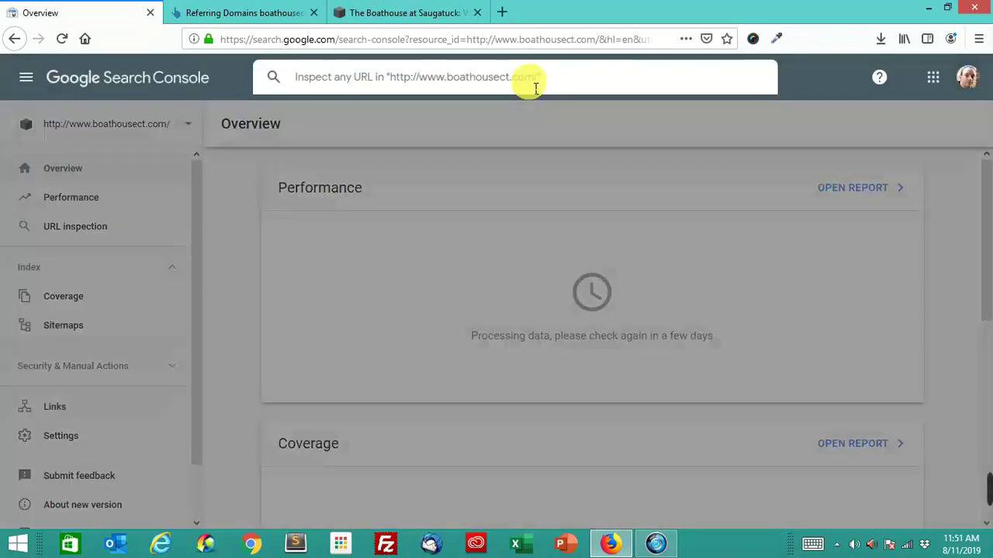
pyautogui.write('h')
pyautogui.press('BackSpace')
pyautogui.press('BackSpace')
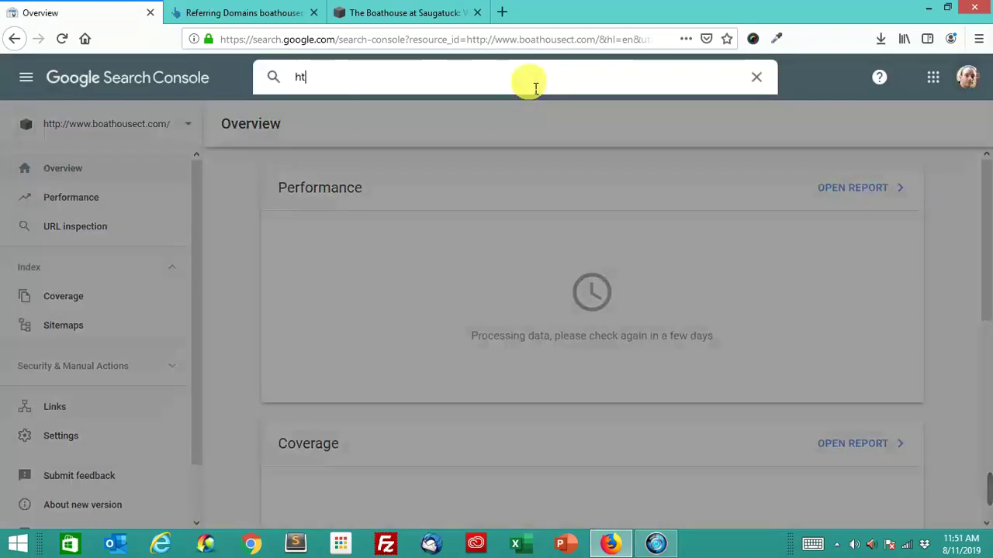
pyautogui.write('tp://ww')
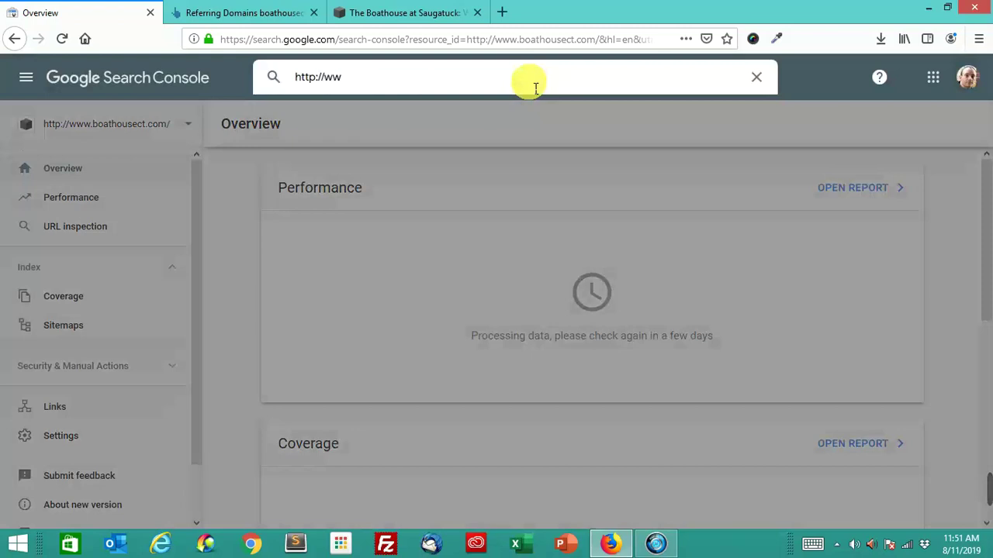
pyautogui.write('w.boat')
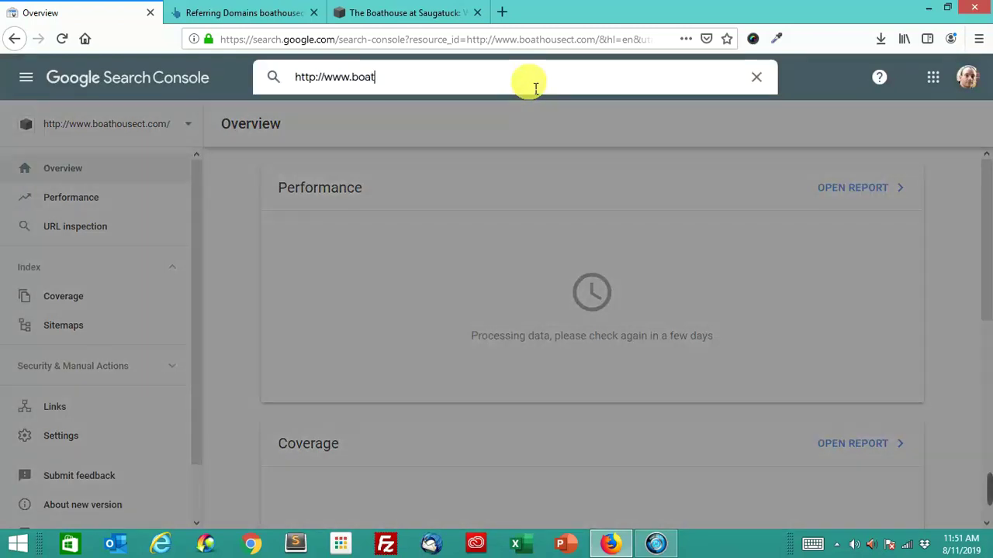
pyautogui.write('housect.com')
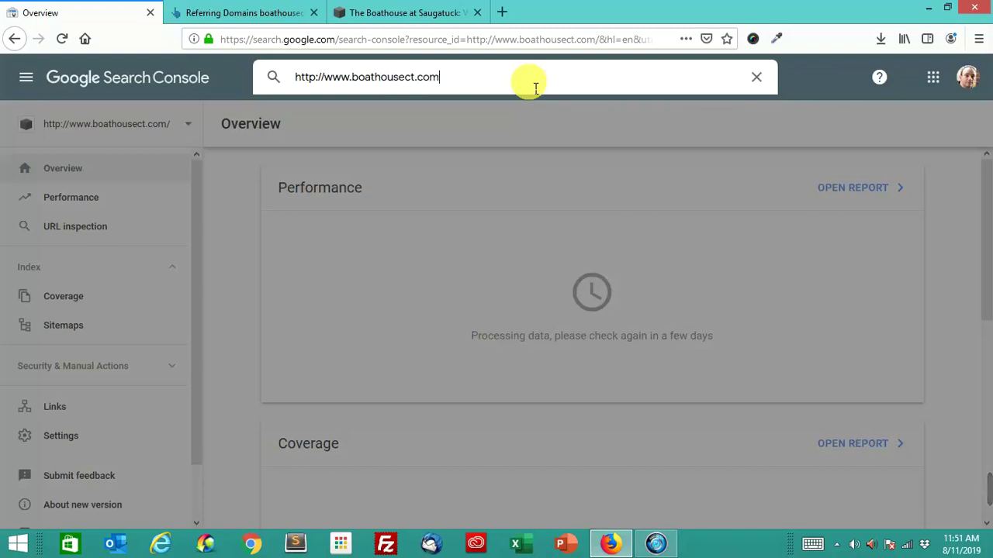
pyautogui.press('Return')
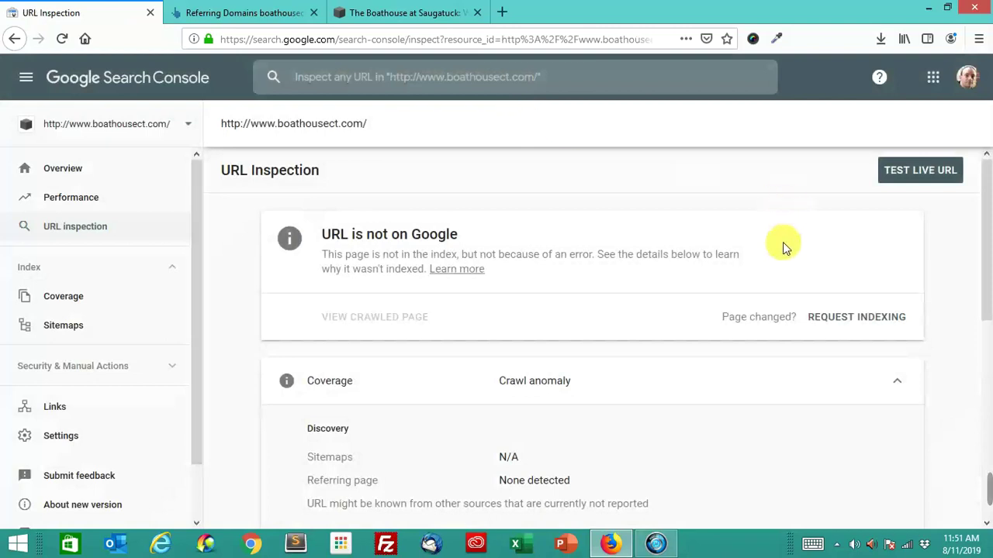
pyautogui.click(853, 319)
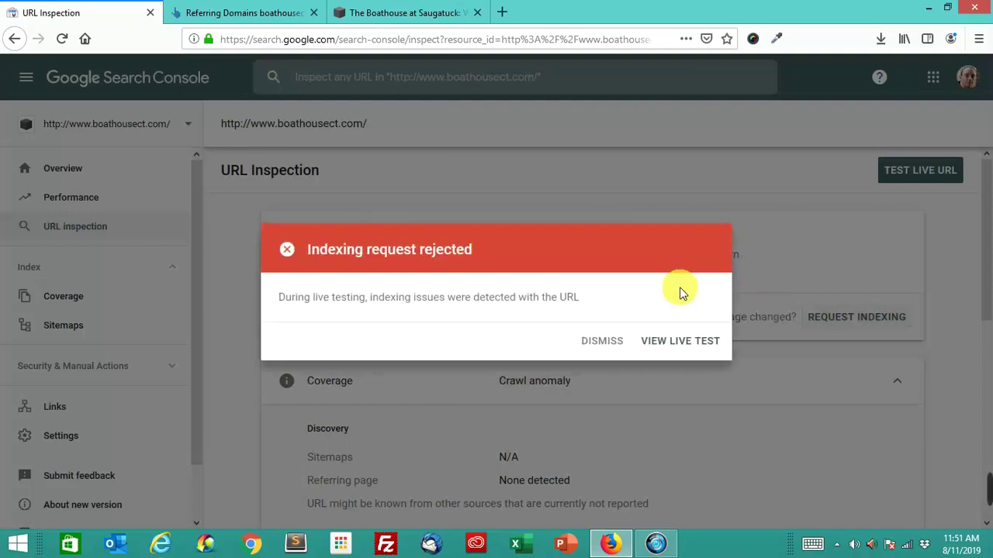
pyautogui.click(705, 338)
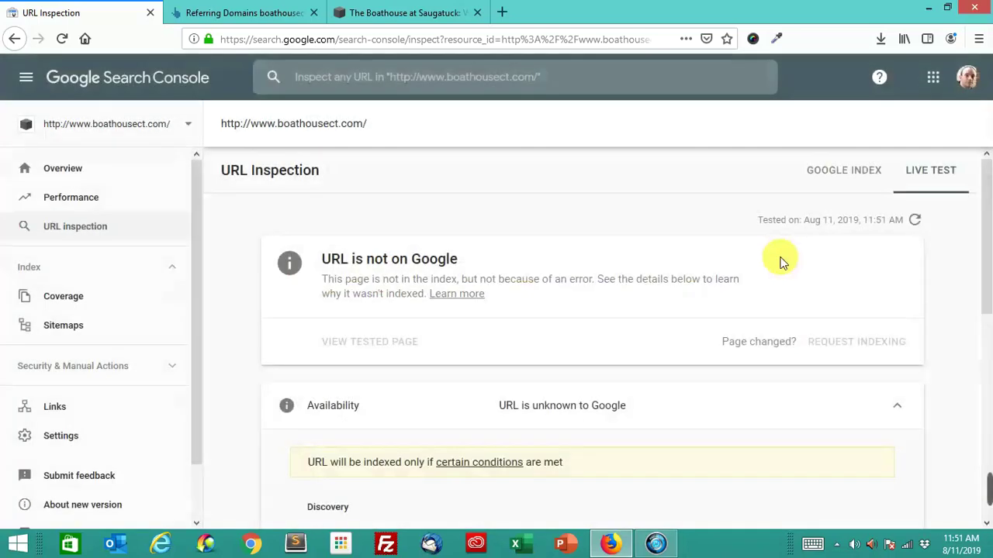
pyautogui.scroll(-4, 710, 273)
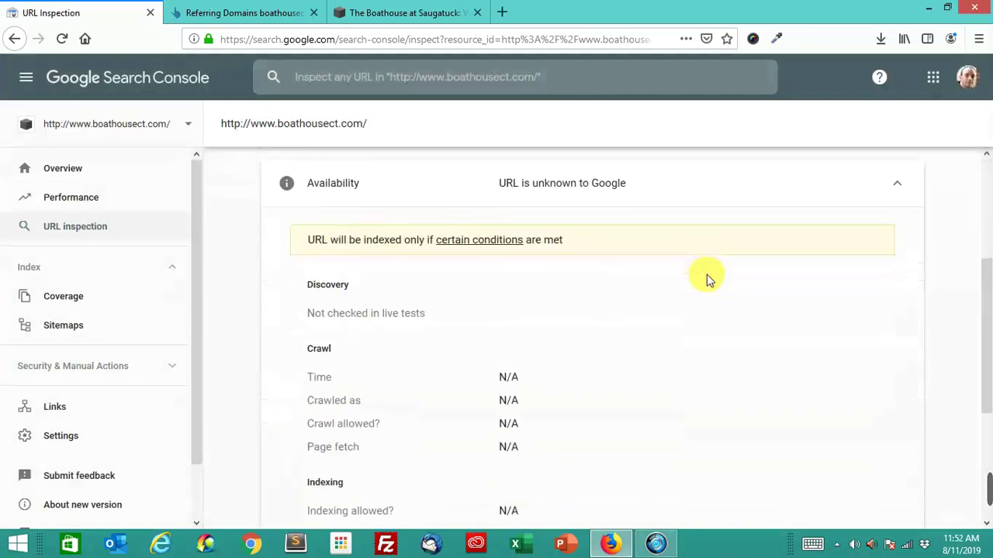
pyautogui.scroll(-2, 705, 281)
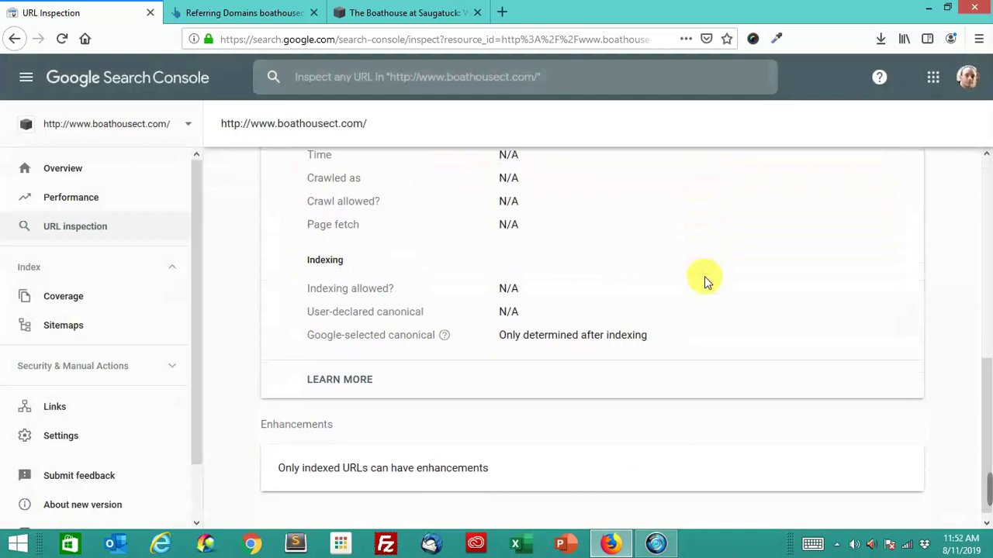
pyautogui.scroll(6, 706, 281)
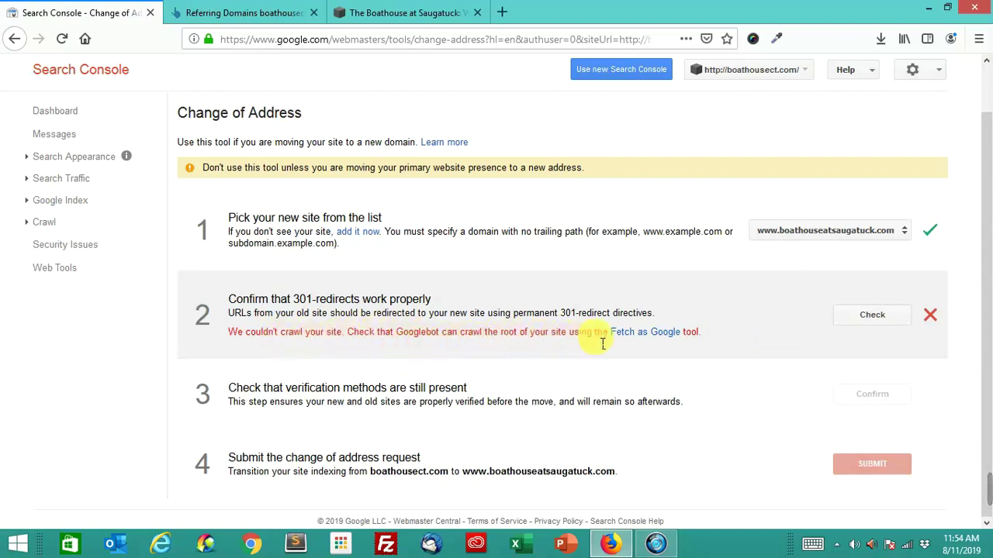
pyautogui.click(650, 333)
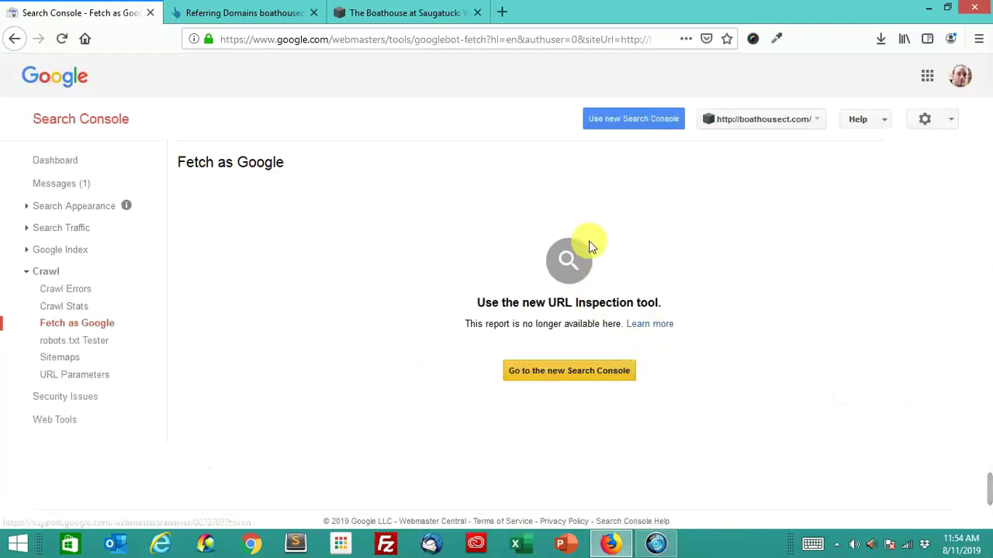
pyautogui.click(610, 371)
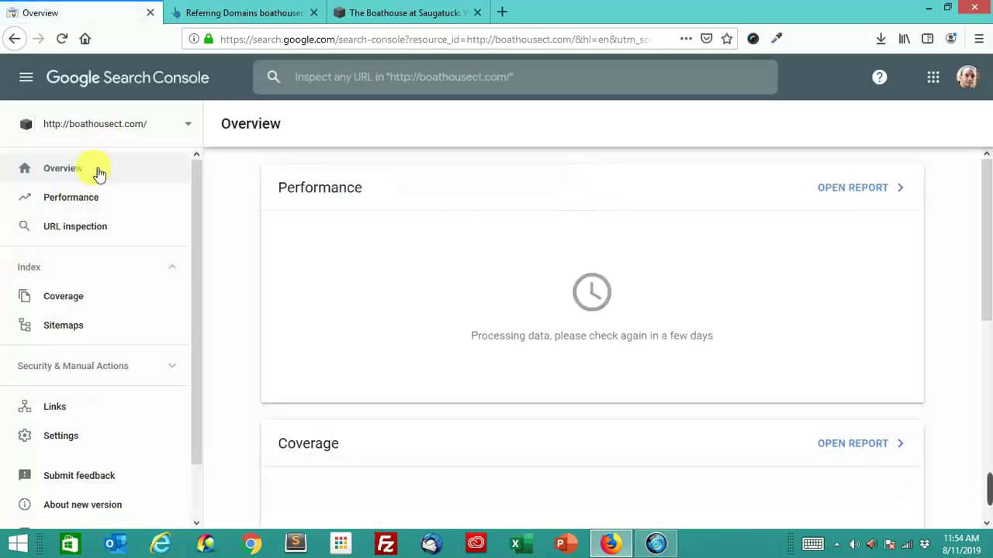
pyautogui.click(133, 233)
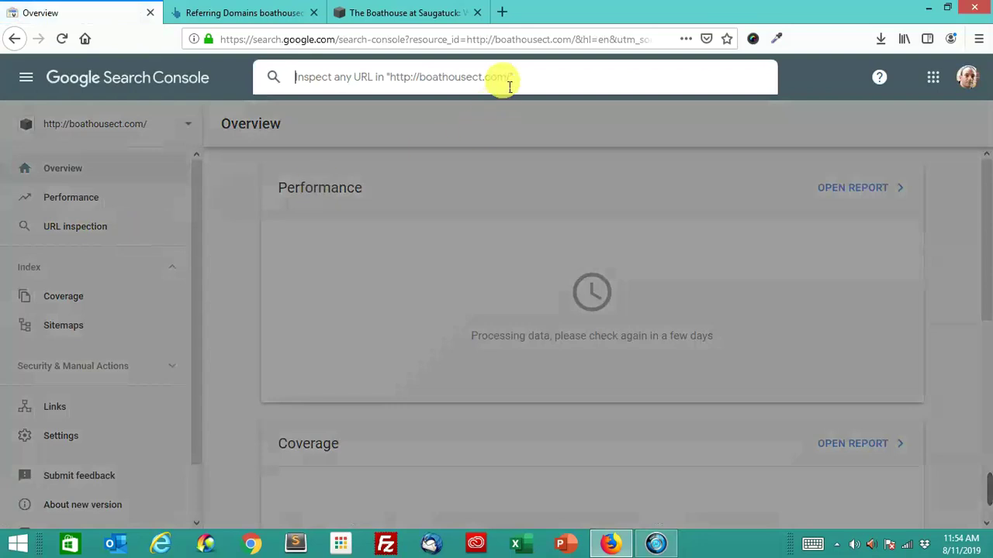
pyautogui.write('http:')
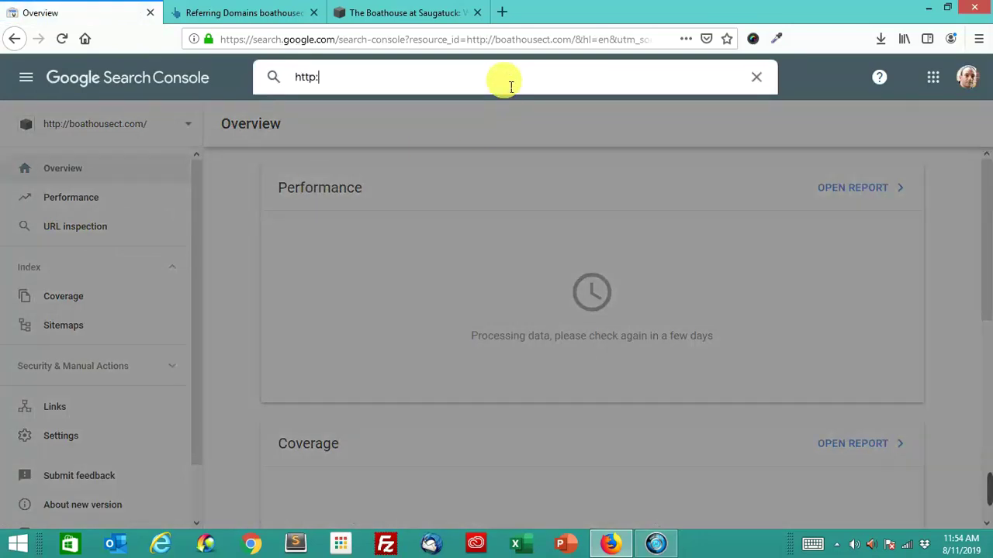
pyautogui.write('//boathousect.com')
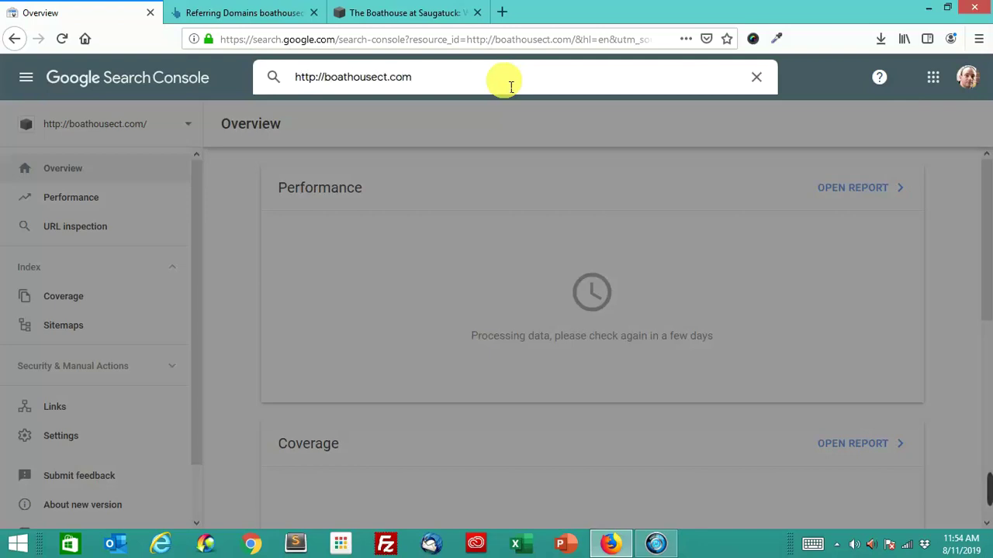
pyautogui.press('Return')
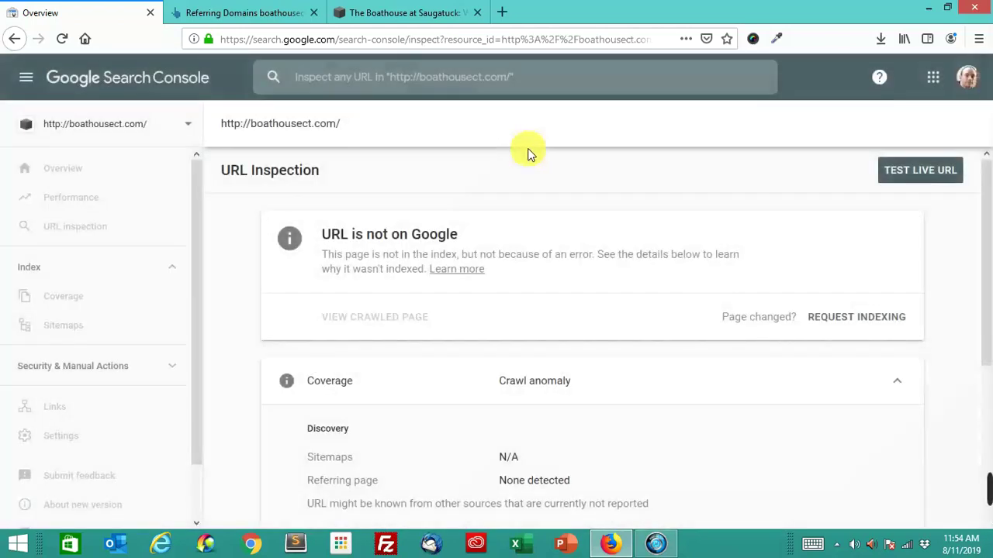
pyautogui.scroll(-2, 523, 156)
pyautogui.scroll(-3, 600, 246)
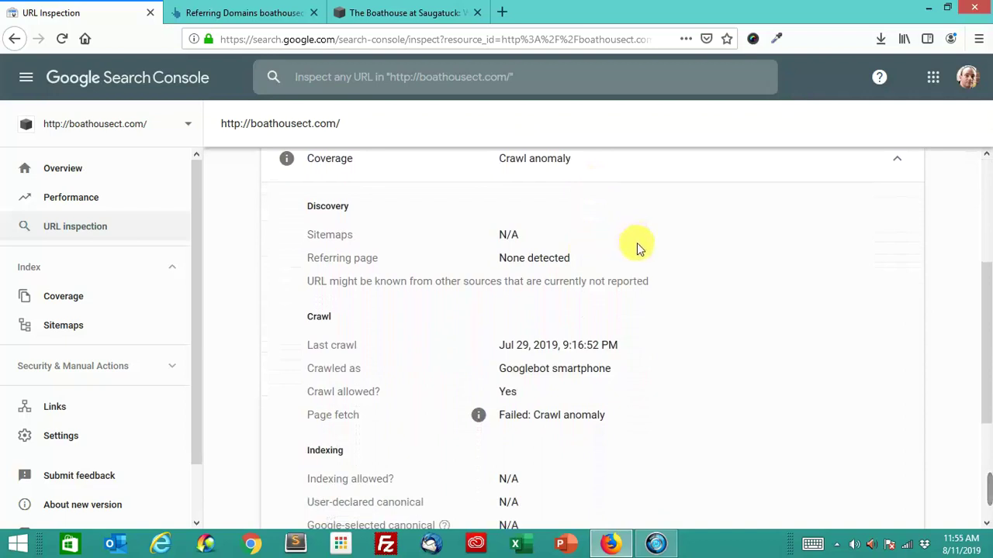
pyautogui.scroll(-1, 637, 248)
pyautogui.scroll(-2, 637, 249)
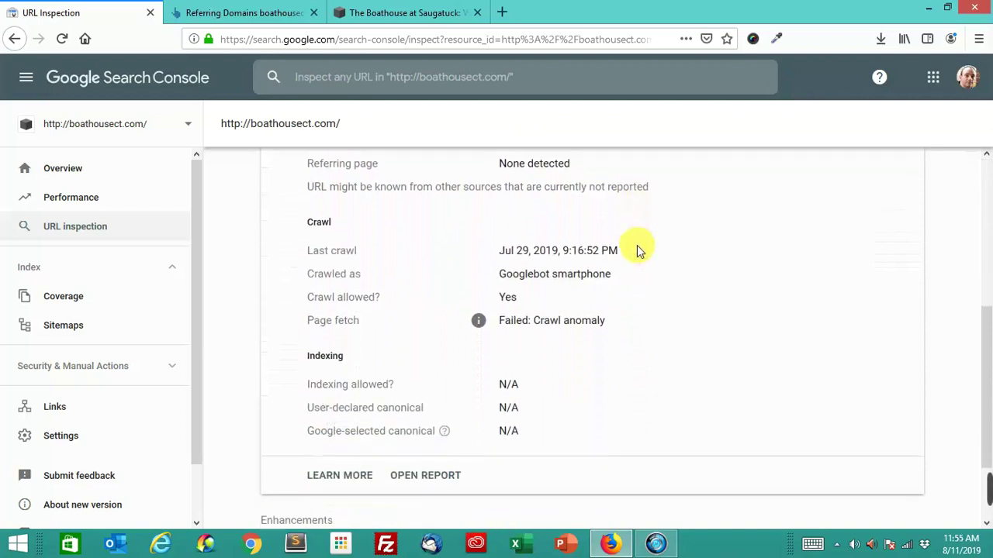
pyautogui.scroll(4, 800, 286)
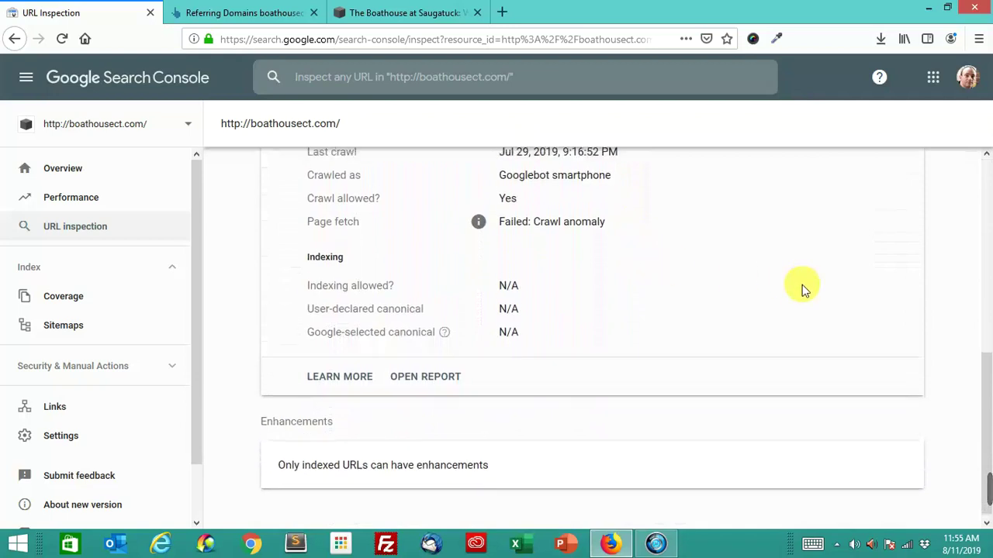
pyautogui.click(864, 200)
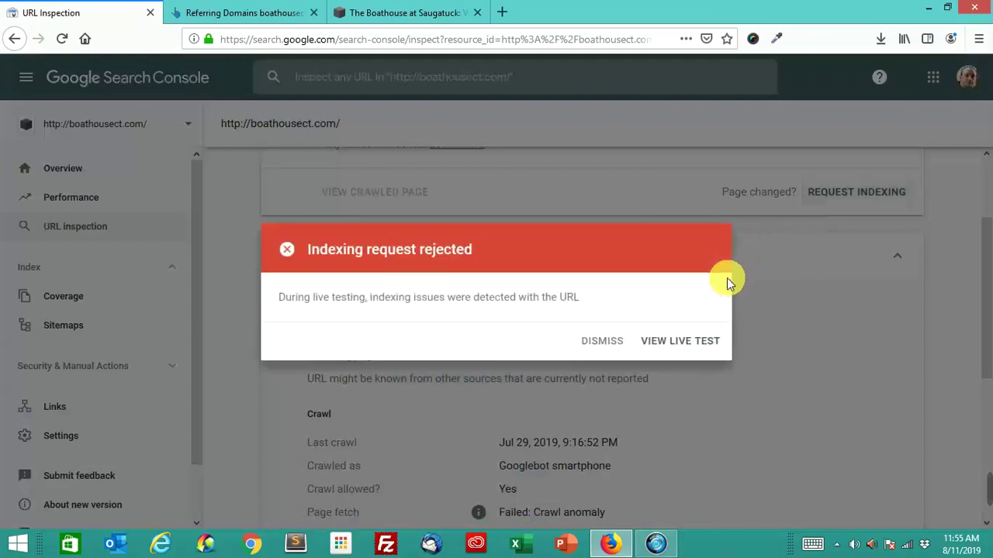
pyautogui.click(680, 340)
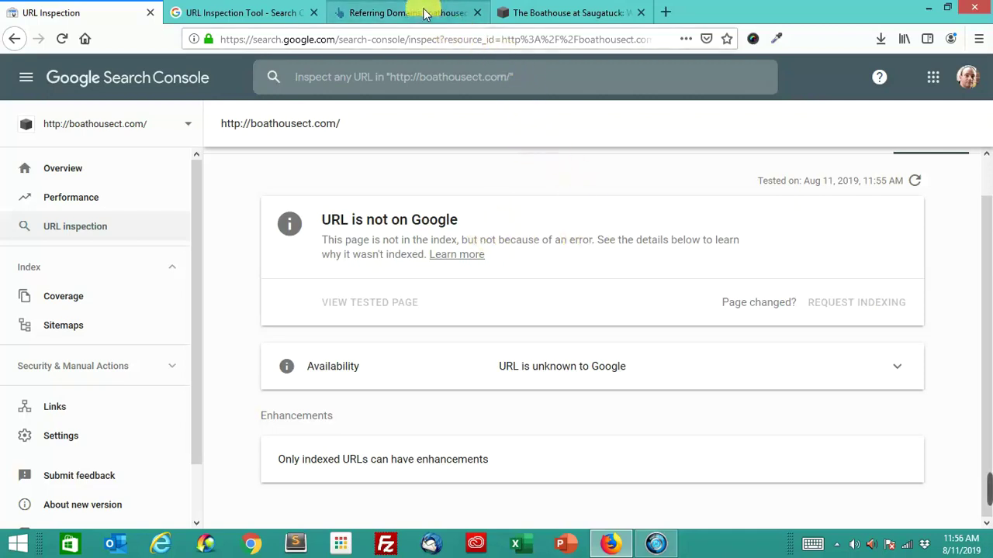
# - Look at the Boathouse at Saugatuck homepage and the Ahrefs referring domains list, and return to Search Console
pyautogui.click(583, 12)
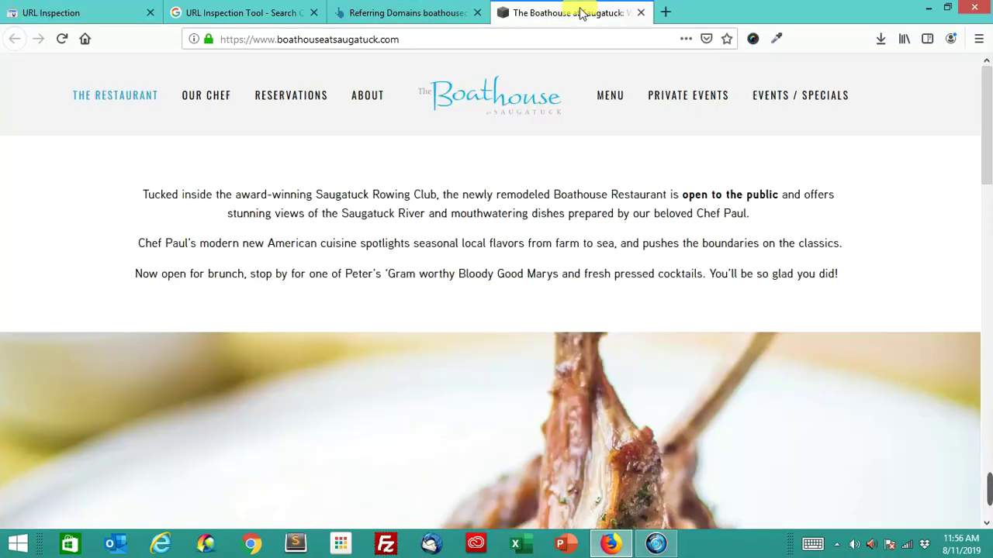
pyautogui.click(411, 19)
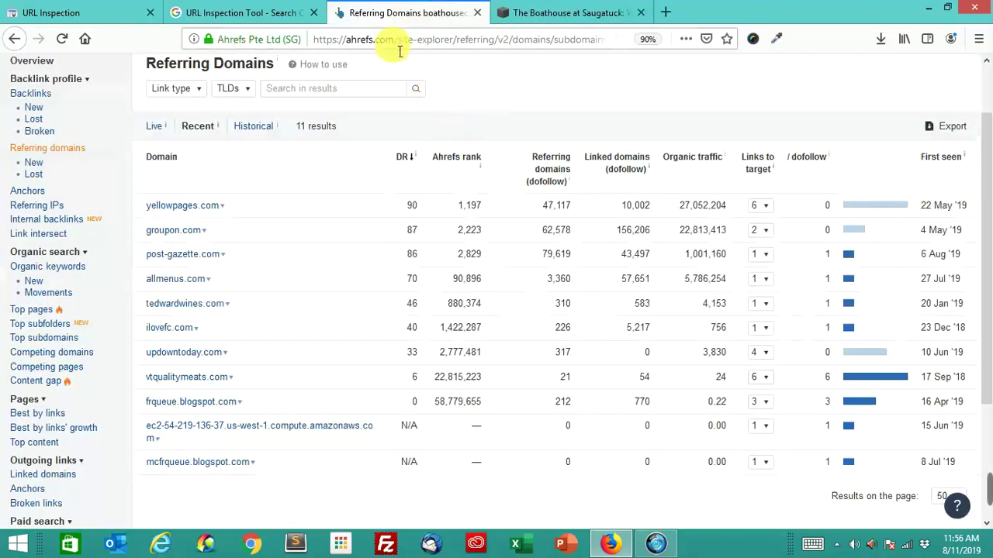
pyautogui.click(114, 15)
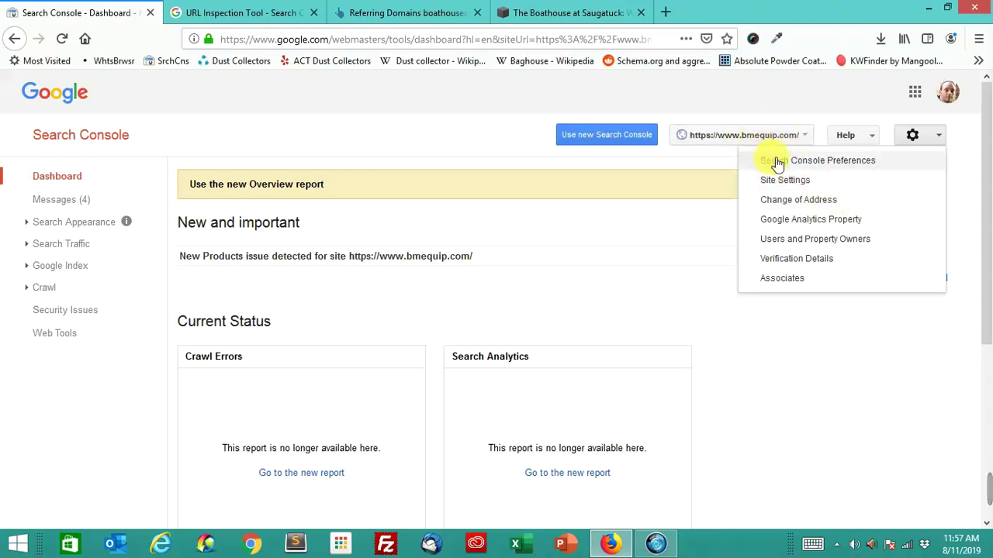
pyautogui.click(817, 204)
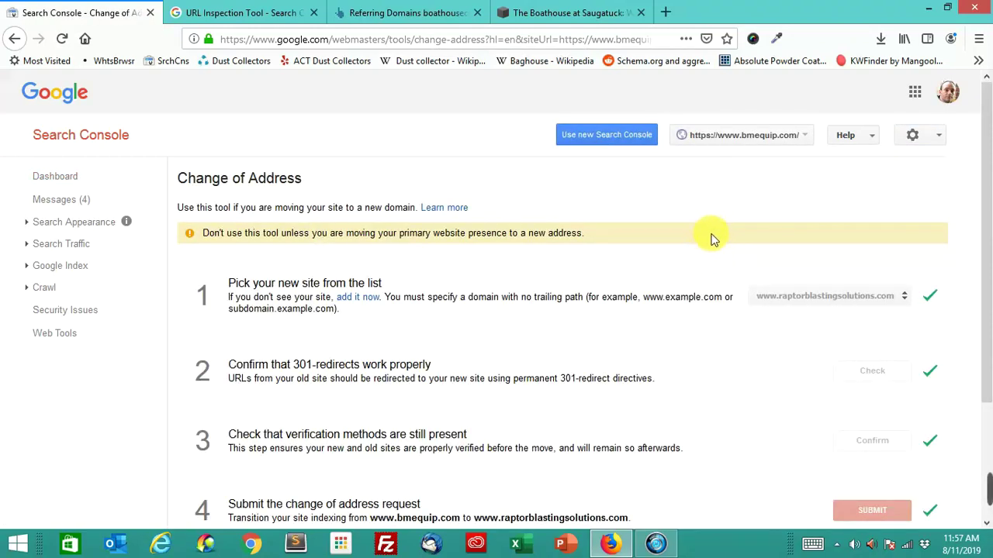
pyautogui.scroll(-2, 711, 239)
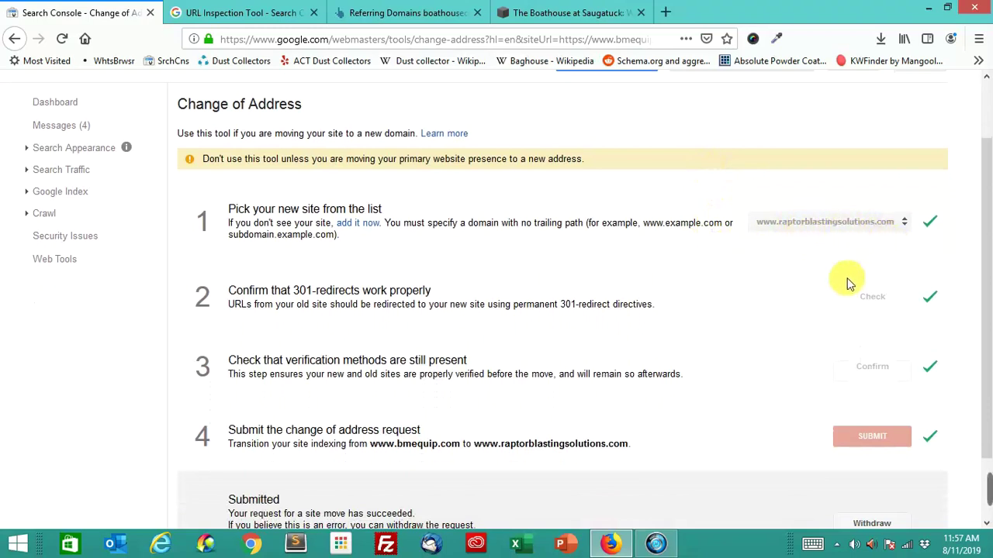
pyautogui.scroll(-1, 841, 290)
pyautogui.scroll(-1, 841, 290)
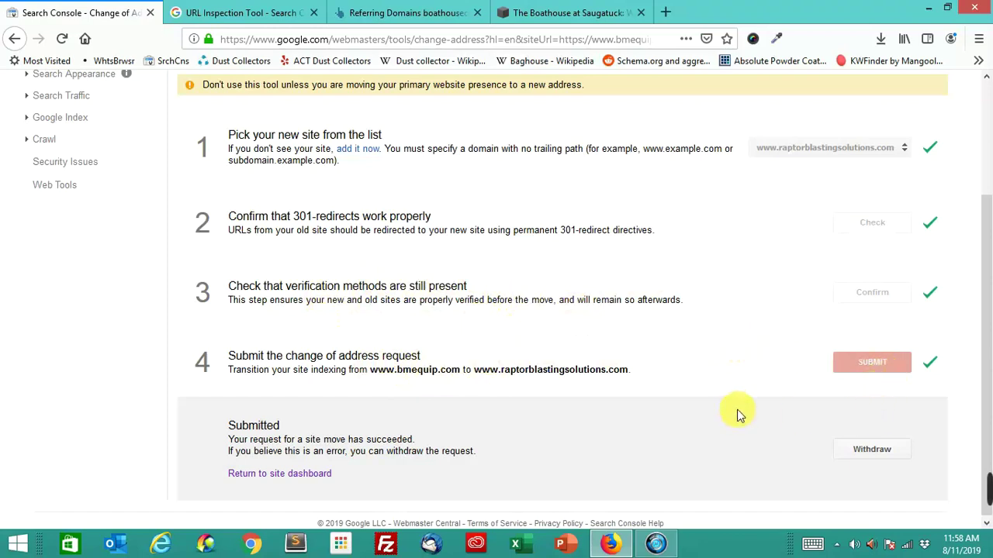
# - Search Google for site:bmequip.com in a new browser tab and check how many pages are indexed
pyautogui.scroll(3, 698, 379)
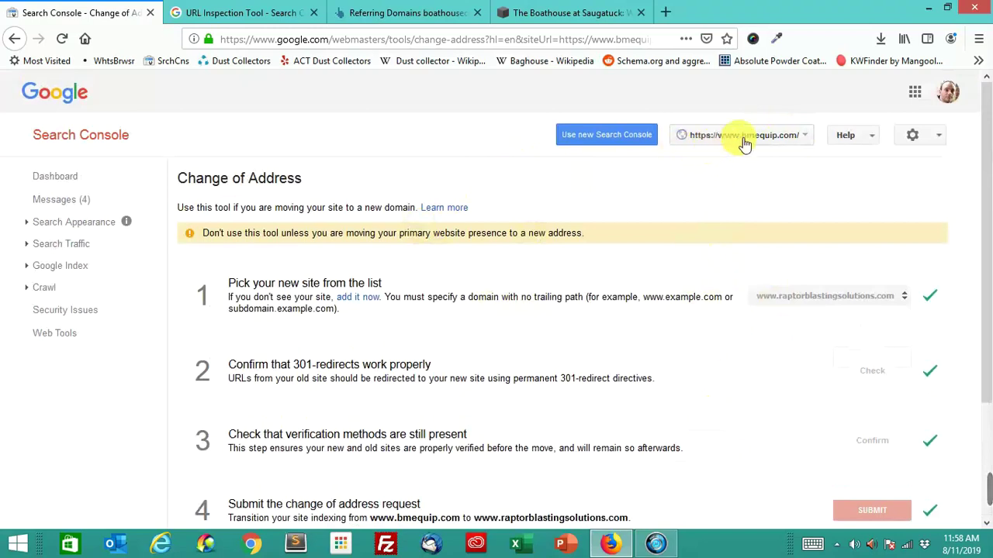
pyautogui.hotkey('ctrl', 't')
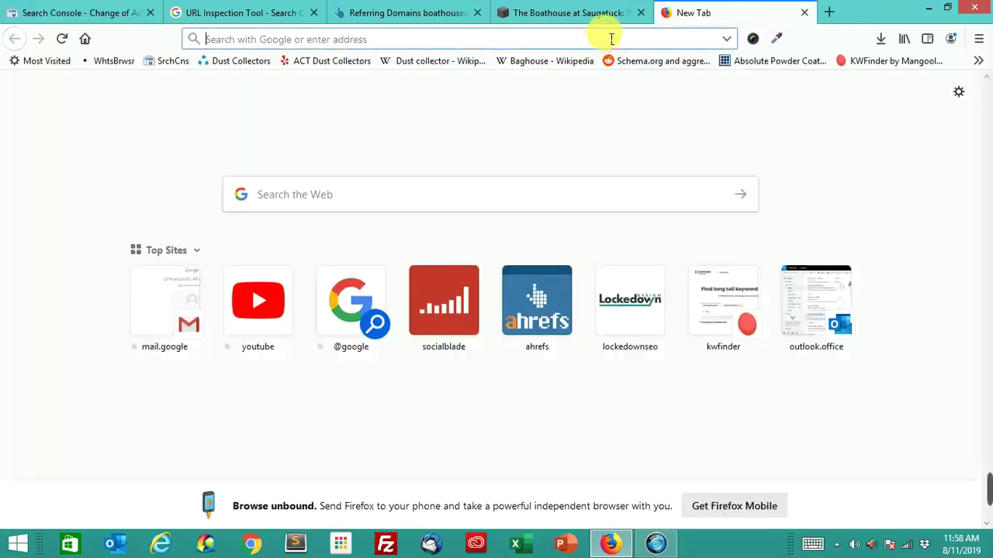
pyautogui.write('site:')
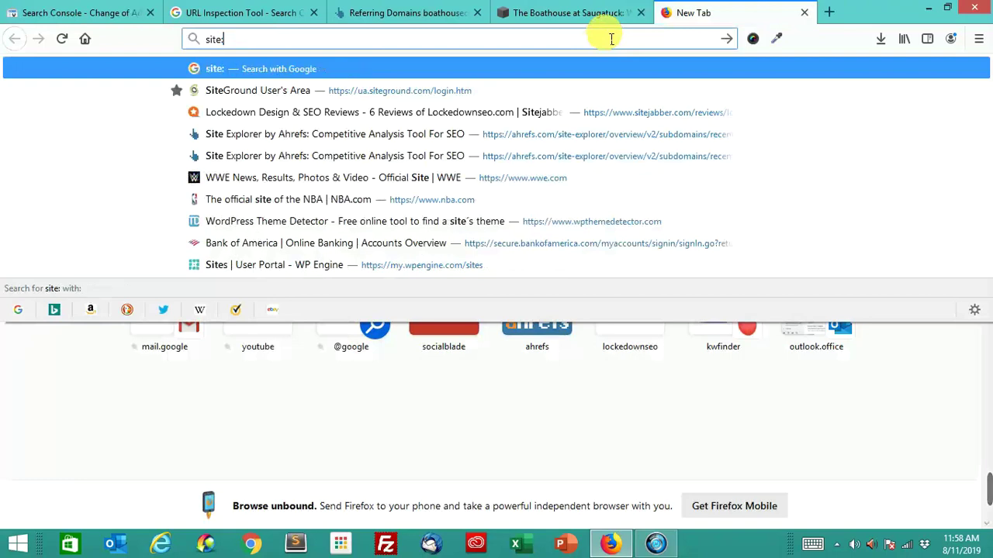
pyautogui.write('bmequip.com')
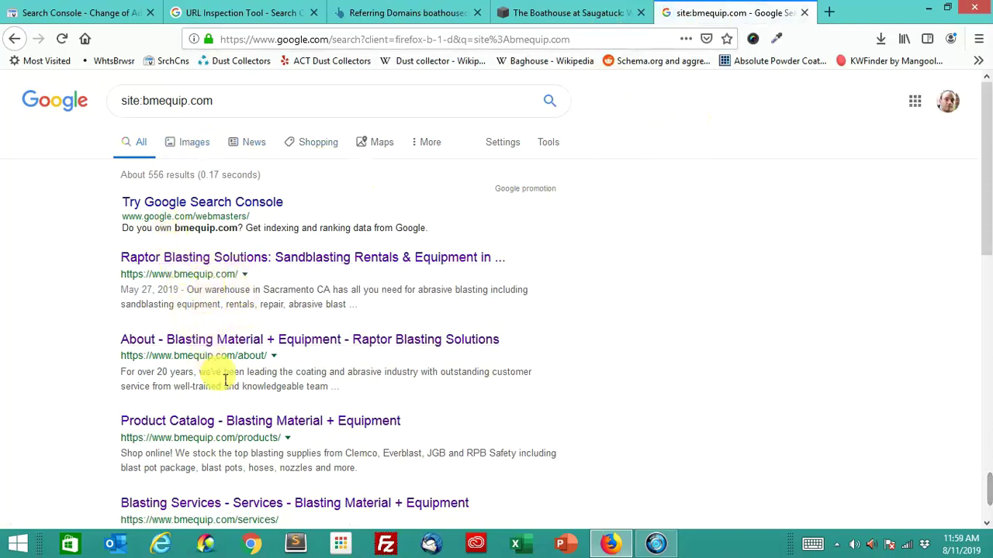
pyautogui.moveTo(147, 175); pyautogui.dragTo(201, 183)
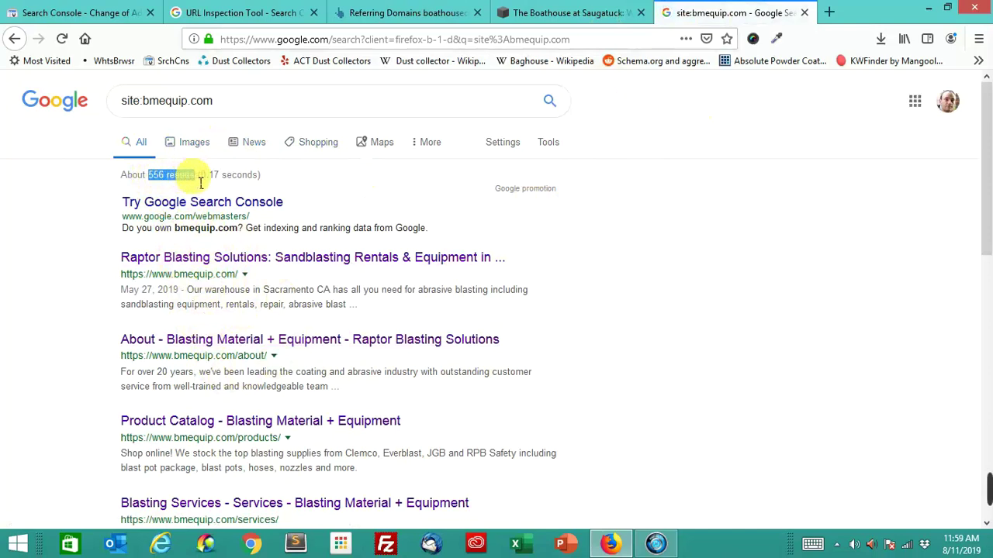
pyautogui.click(4, 262)
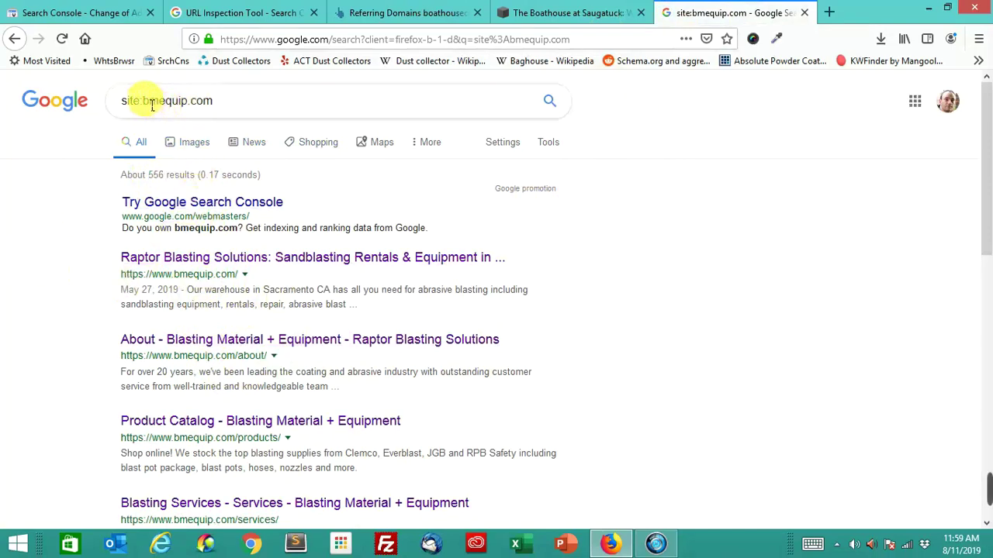
# - Change the Google query to site:raptorblastingsolutions.com and look through the indexed pages of the new domain
pyautogui.moveTo(141, 100); pyautogui.dragTo(222, 111)
pyautogui.scroll(-2, 219, 116)
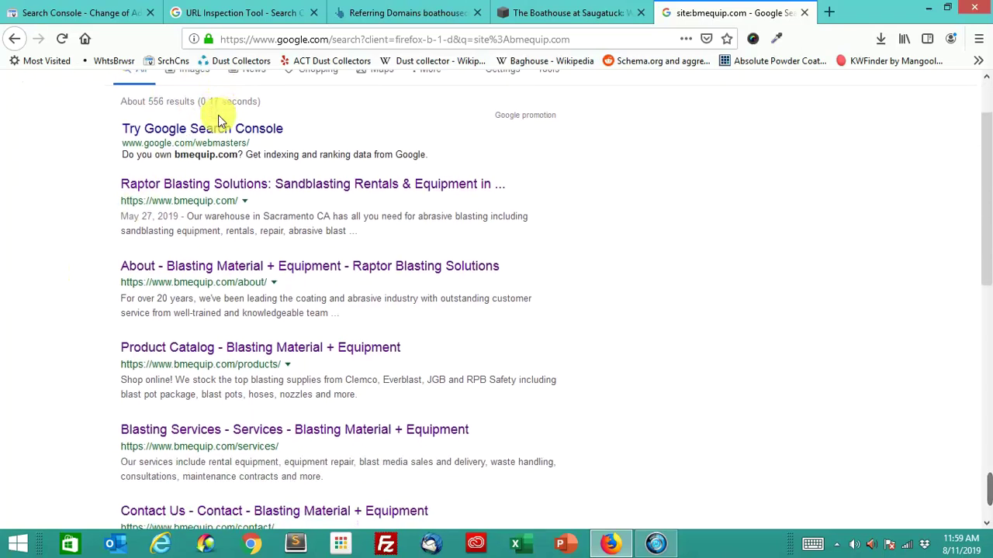
pyautogui.write('raptorblastingsolutions.com')
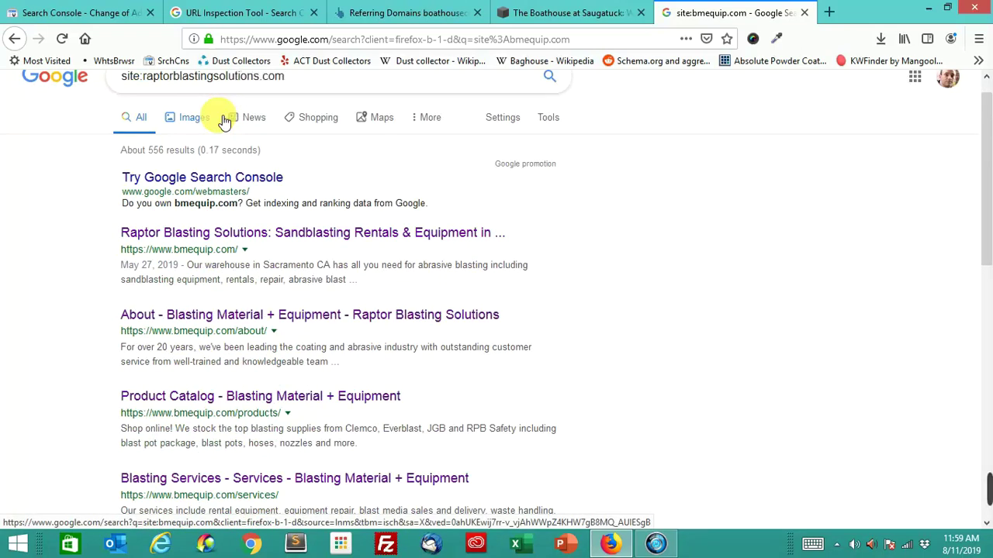
pyautogui.press('Return')
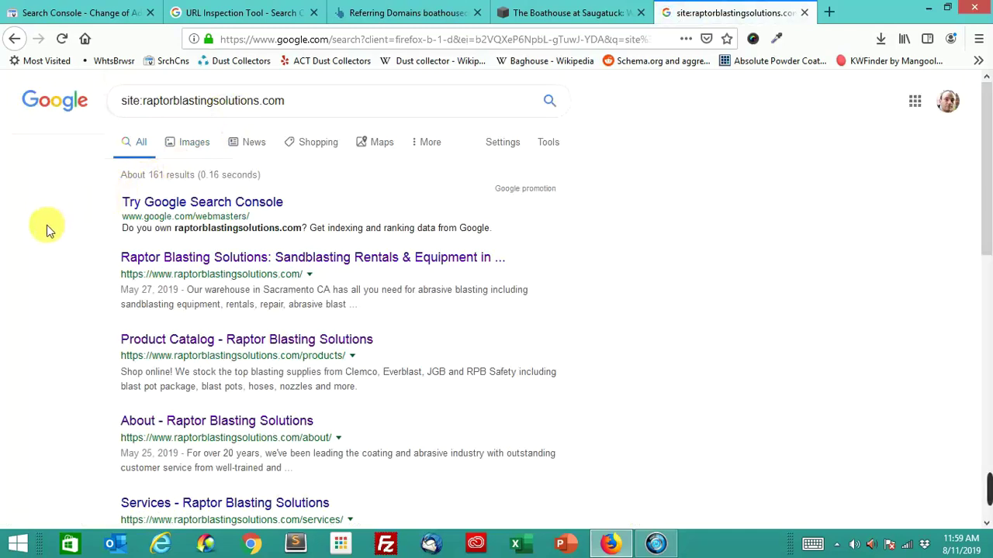
pyautogui.scroll(-5, 55, 240)
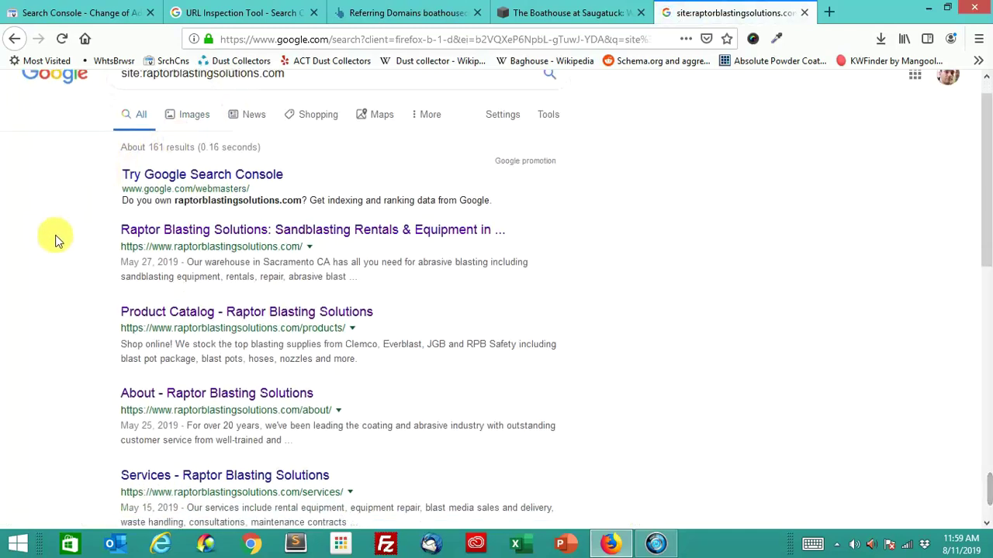
pyautogui.scroll(-2, 55, 240)
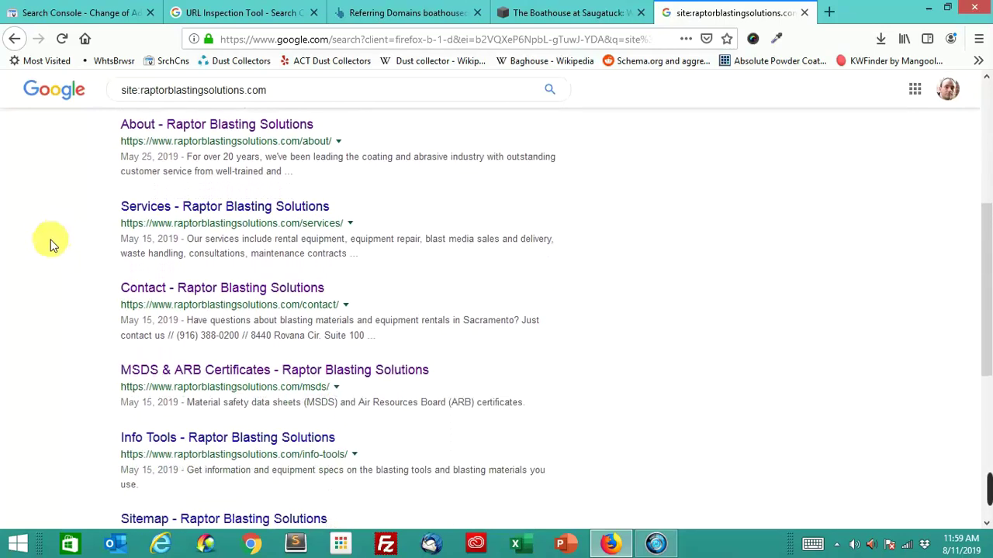
pyautogui.scroll(7, 49, 244)
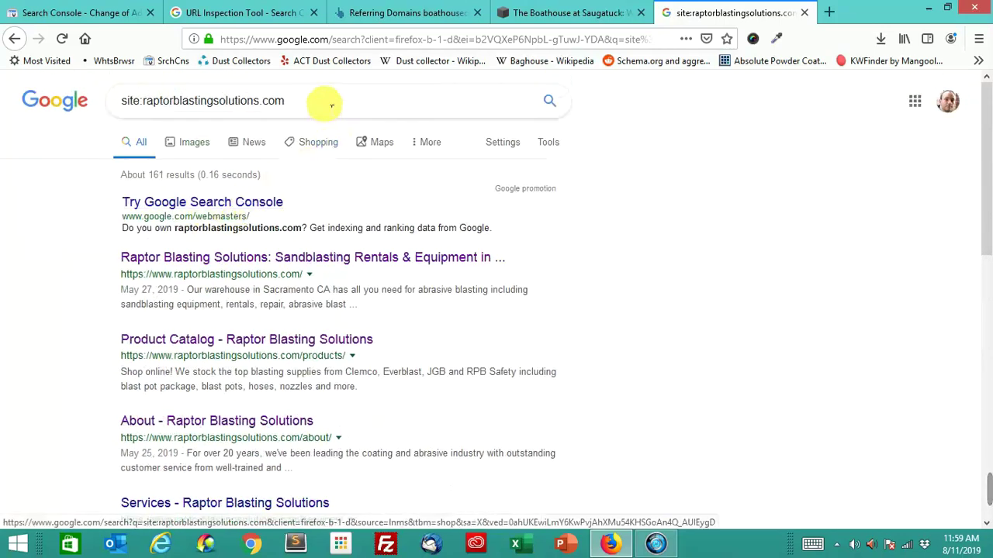
# - Search Google for site:lockedowndesign.com to check the indexed pages of another moved domain
pyautogui.moveTo(326, 101); pyautogui.dragTo(144, 104)
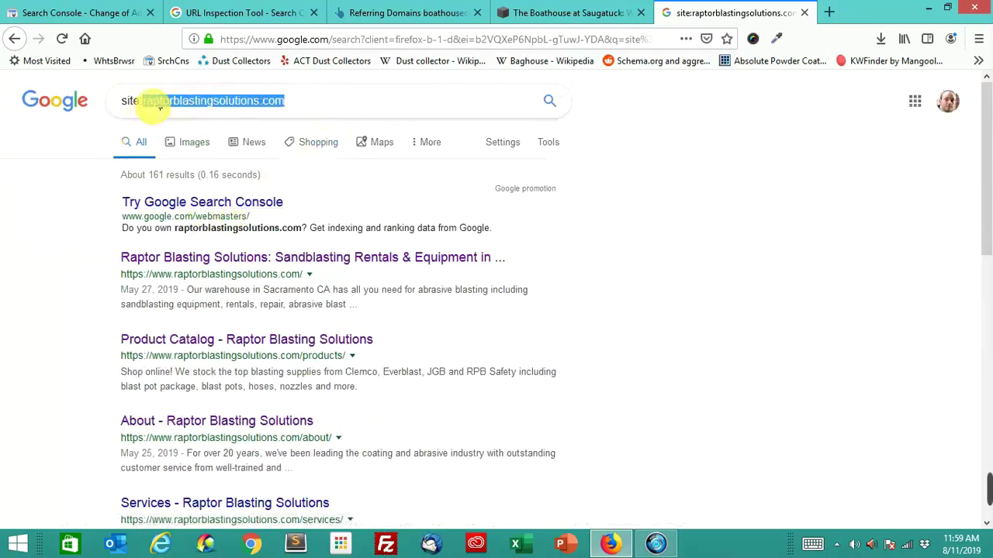
pyautogui.write('bo')
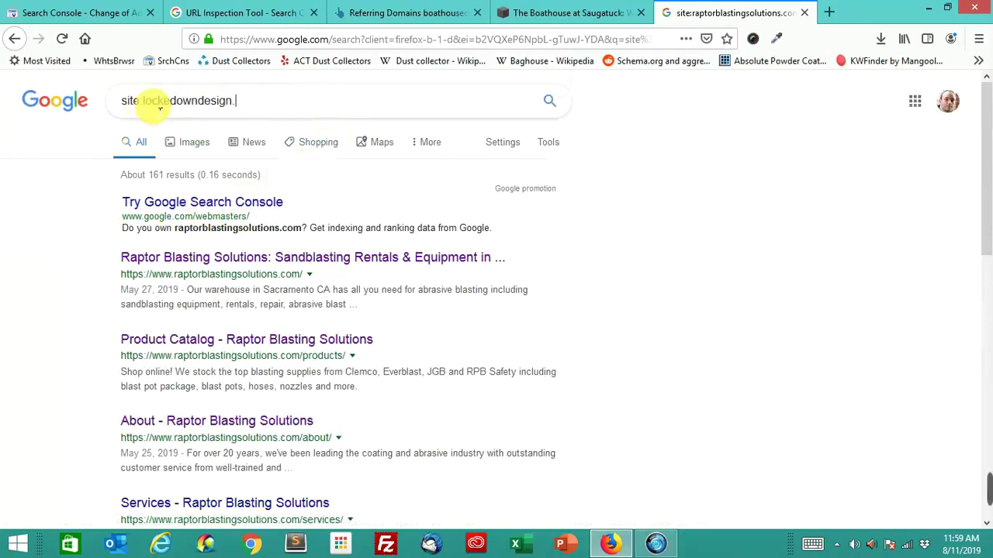
pyautogui.press('Return')
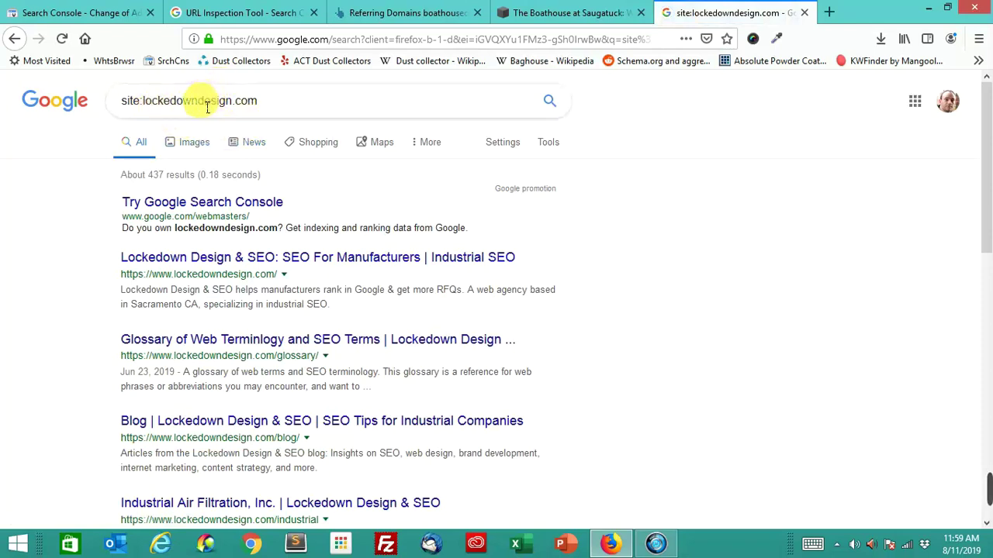
# - Change the Google query to site:lockedownseo.com and look through its indexed pages
pyautogui.moveTo(199, 101); pyautogui.dragTo(236, 106)
pyautogui.write('seo')
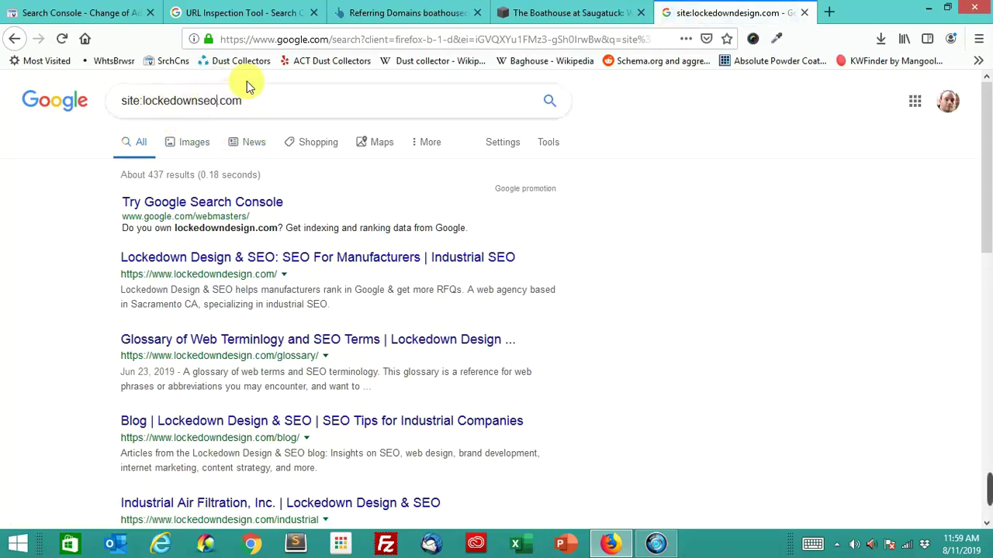
pyautogui.press('Return')
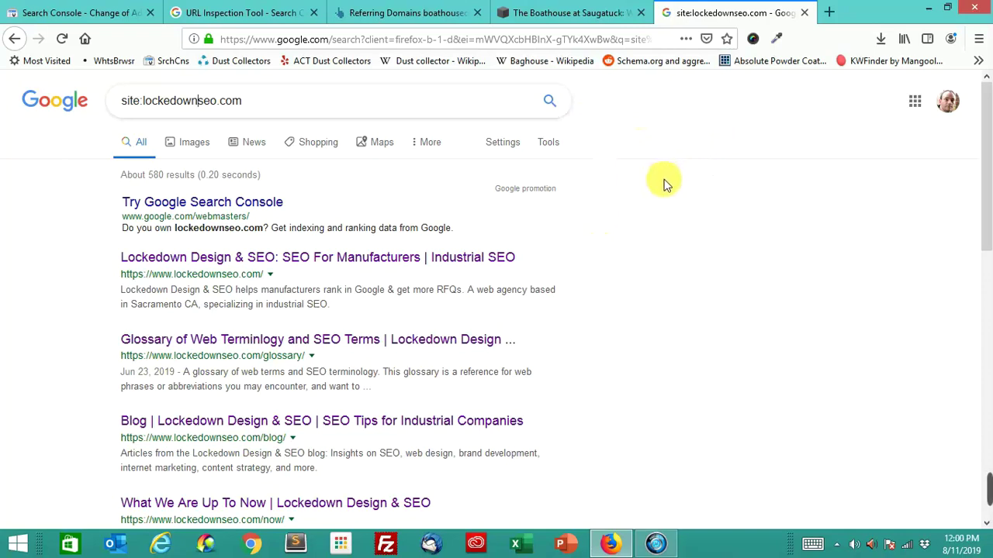
pyautogui.scroll(-2, 64, 326)
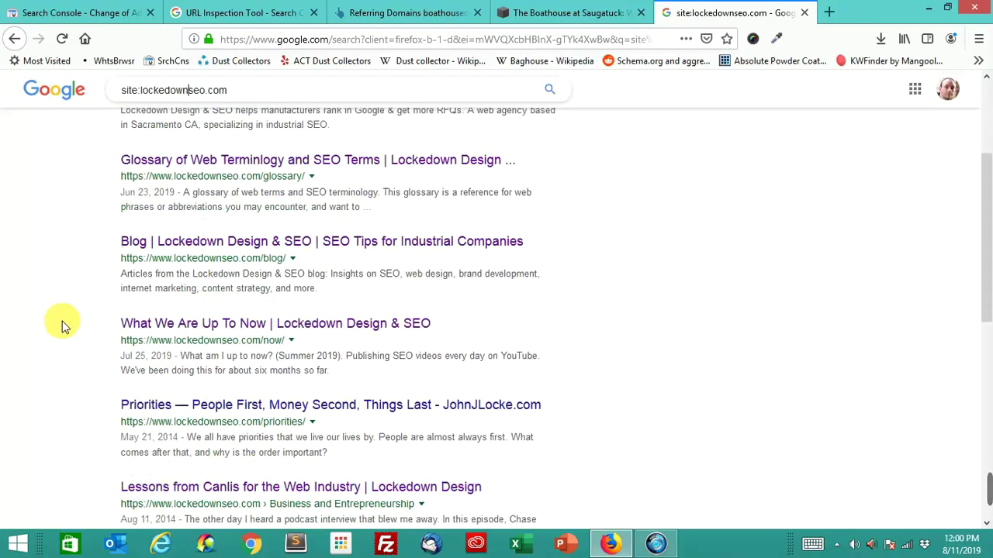
pyautogui.scroll(-1, 64, 325)
pyautogui.scroll(3, 85, 332)
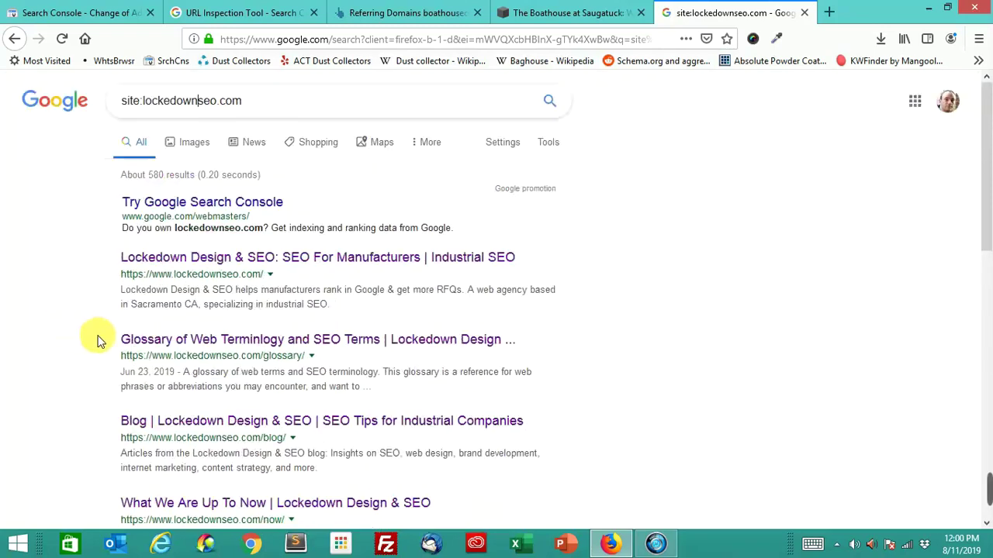
pyautogui.click(109, 12)
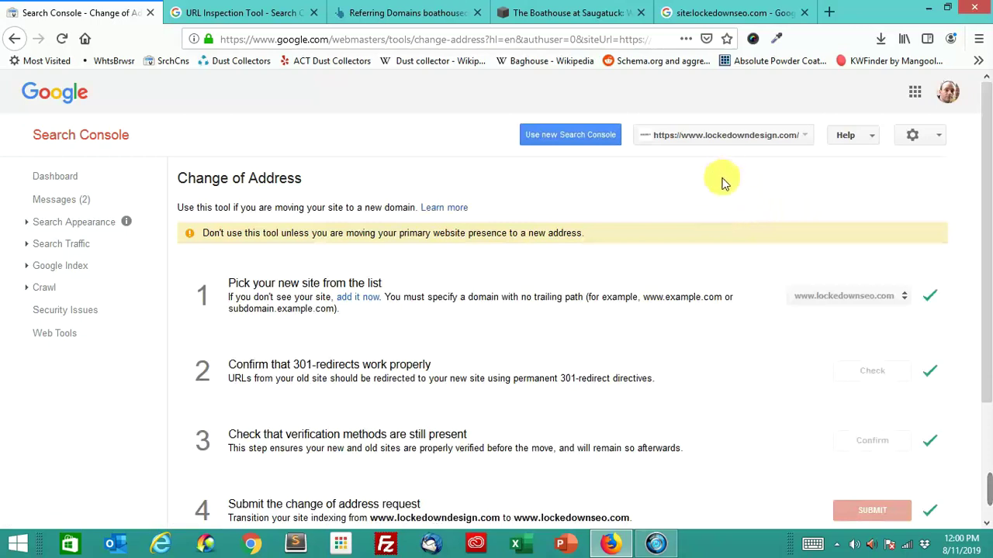
pyautogui.scroll(-2, 721, 182)
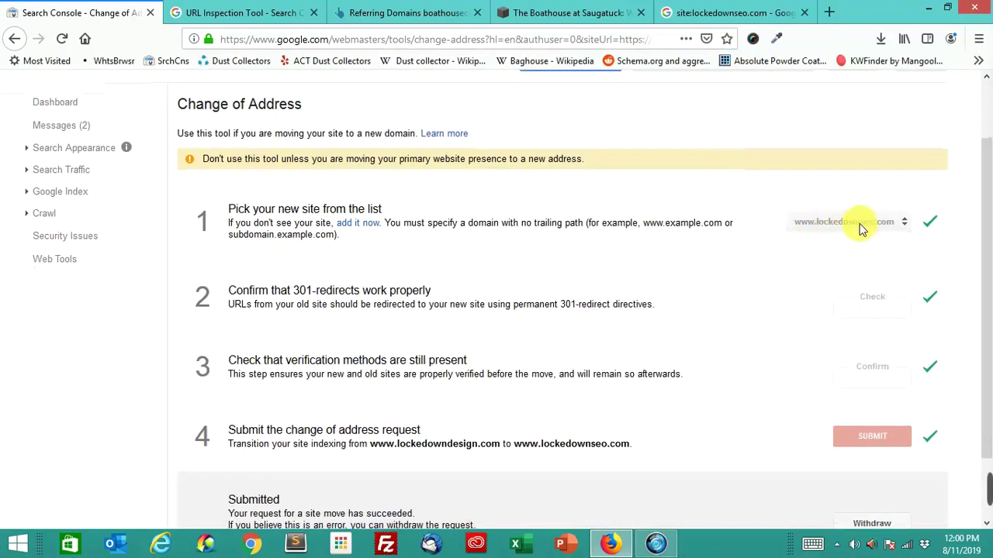
pyautogui.scroll(2, 806, 264)
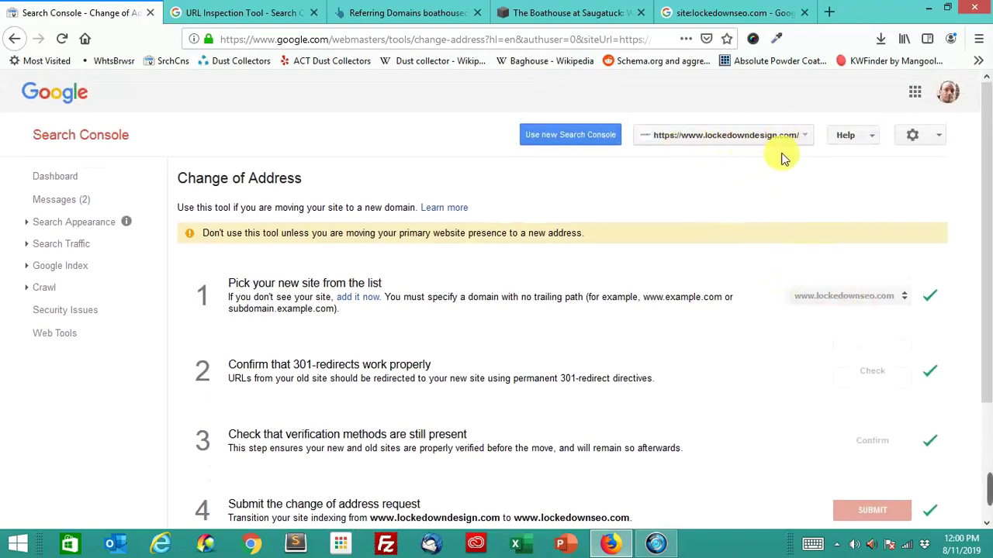
pyautogui.scroll(-1, 776, 186)
pyautogui.scroll(-1, 773, 191)
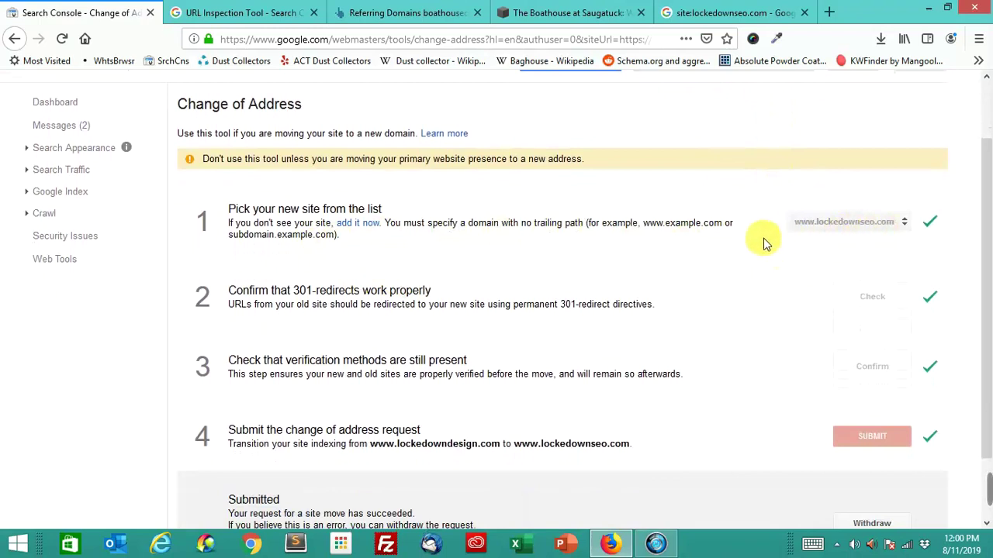
pyautogui.scroll(-1, 763, 248)
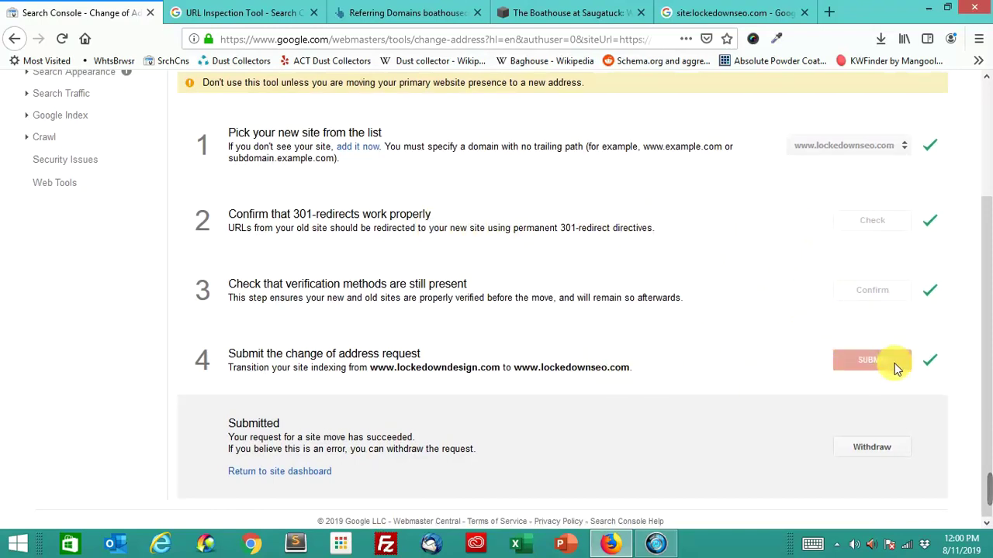
pyautogui.scroll(2, 710, 418)
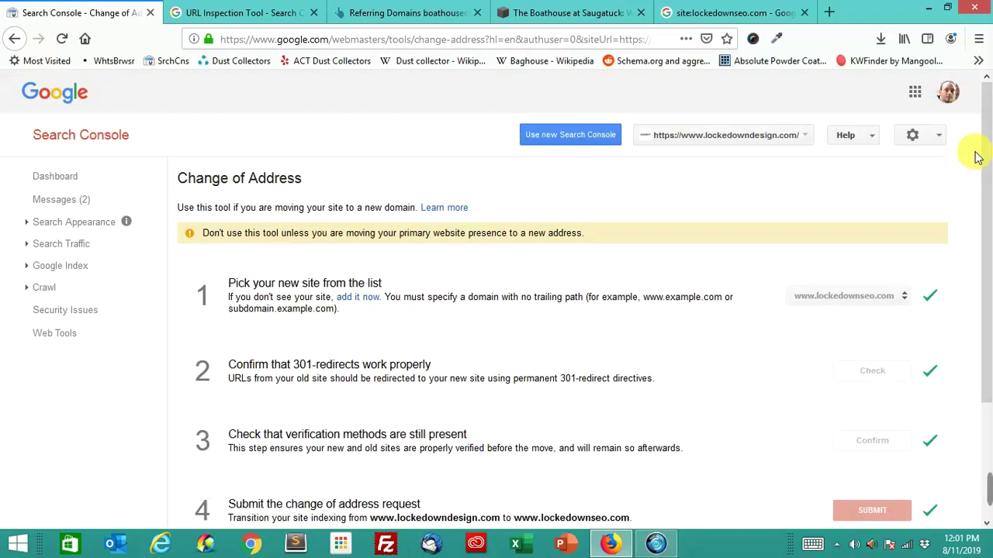
# - Show where the Change of Address option is found and highlight the requirement to confirm that 301-redirects work properly
pyautogui.click(936, 137)
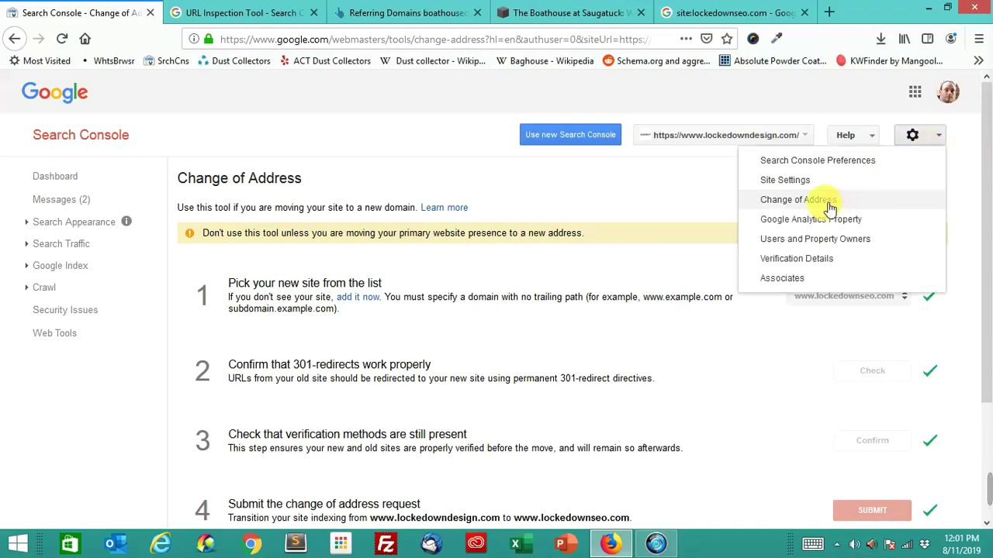
pyautogui.click(648, 193)
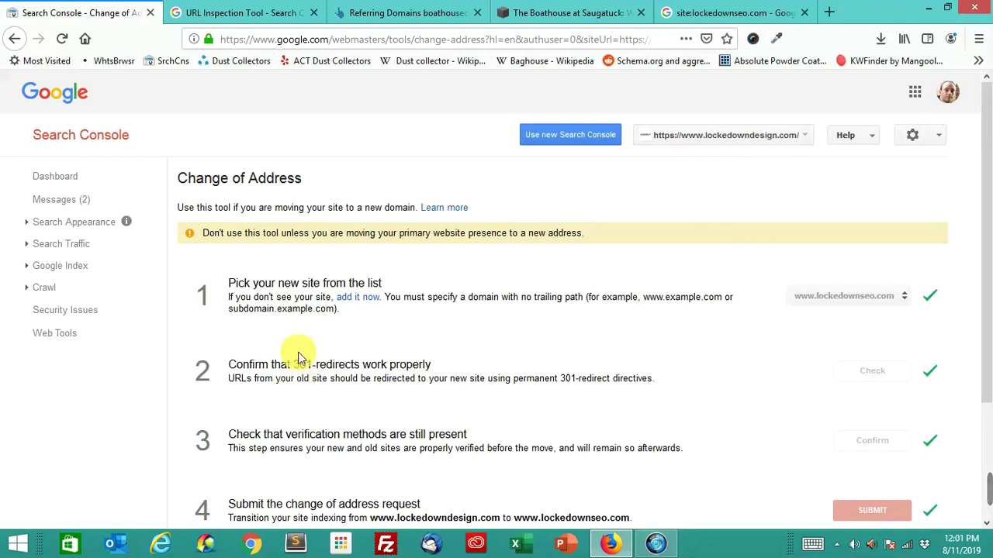
pyautogui.moveTo(230, 366); pyautogui.dragTo(456, 352)
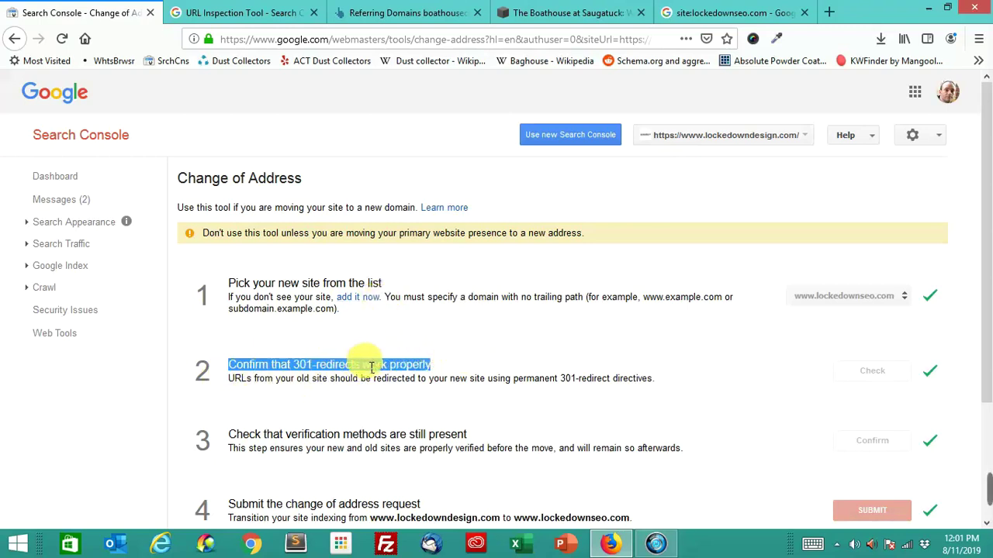
pyautogui.click(493, 345)
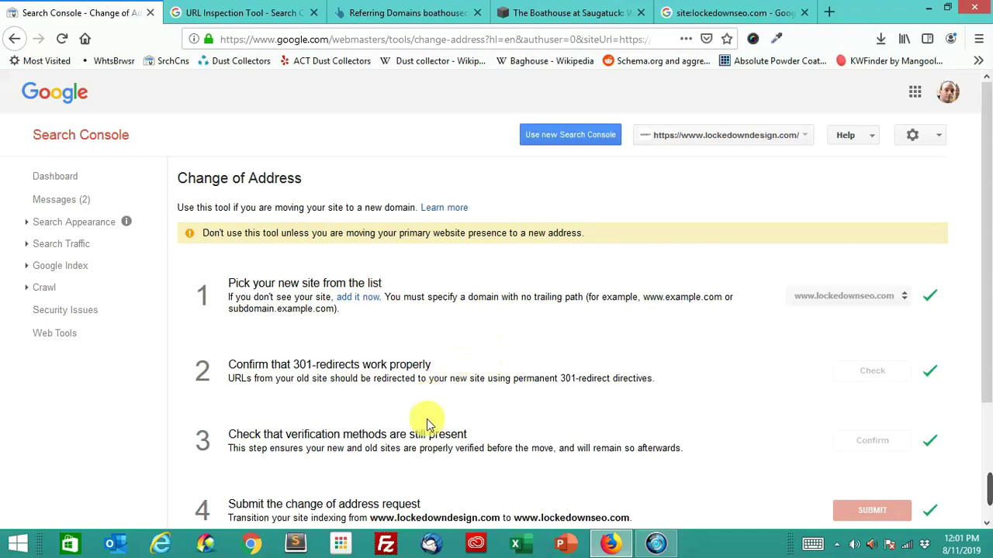